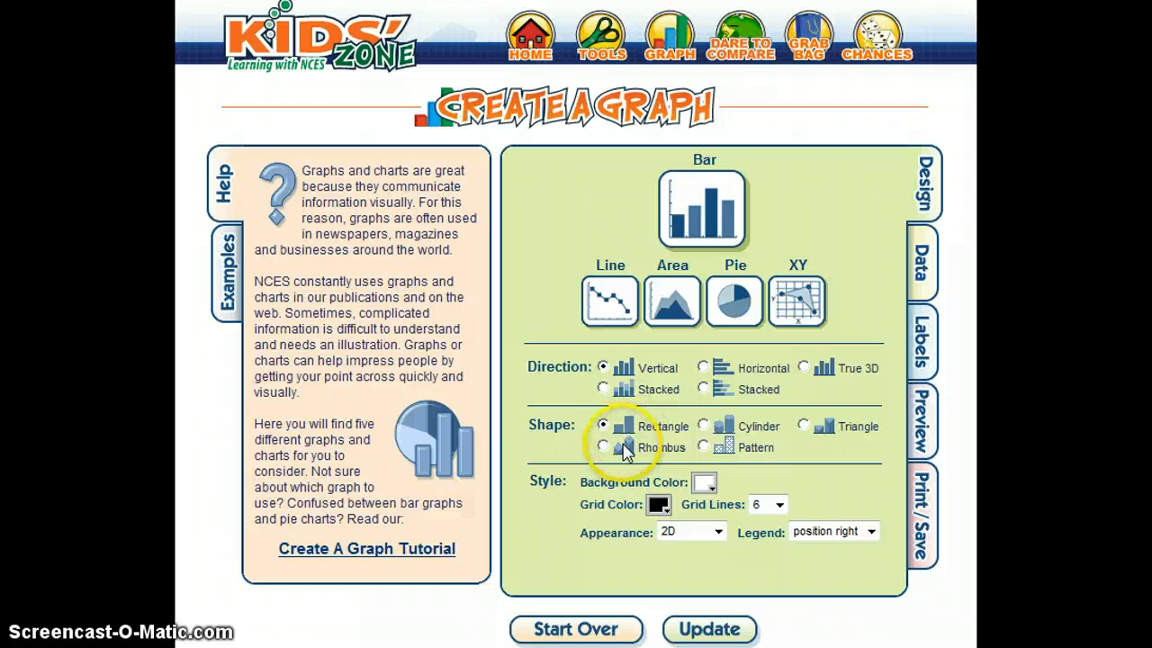
Step: Set the vertical bar graph's shape to Cylinder and its background color to bright pink-red
{"action": "left_click", "coordinate": [703, 425]}
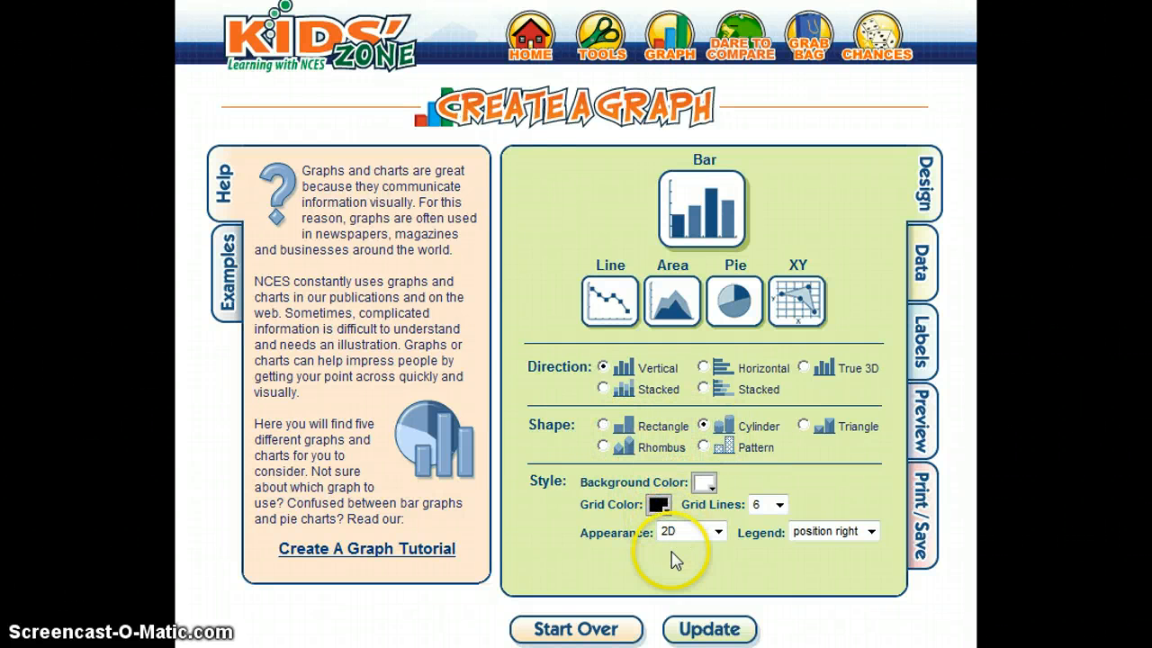
{"action": "left_click", "coordinate": [704, 483]}
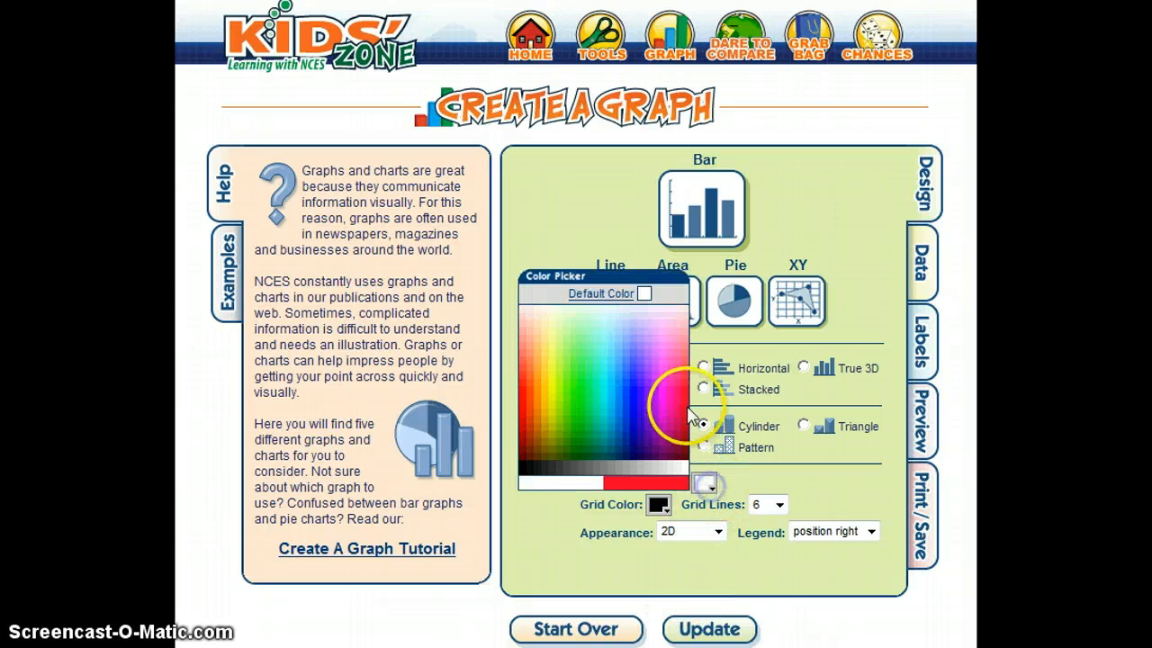
{"action": "left_click", "coordinate": [701, 428]}
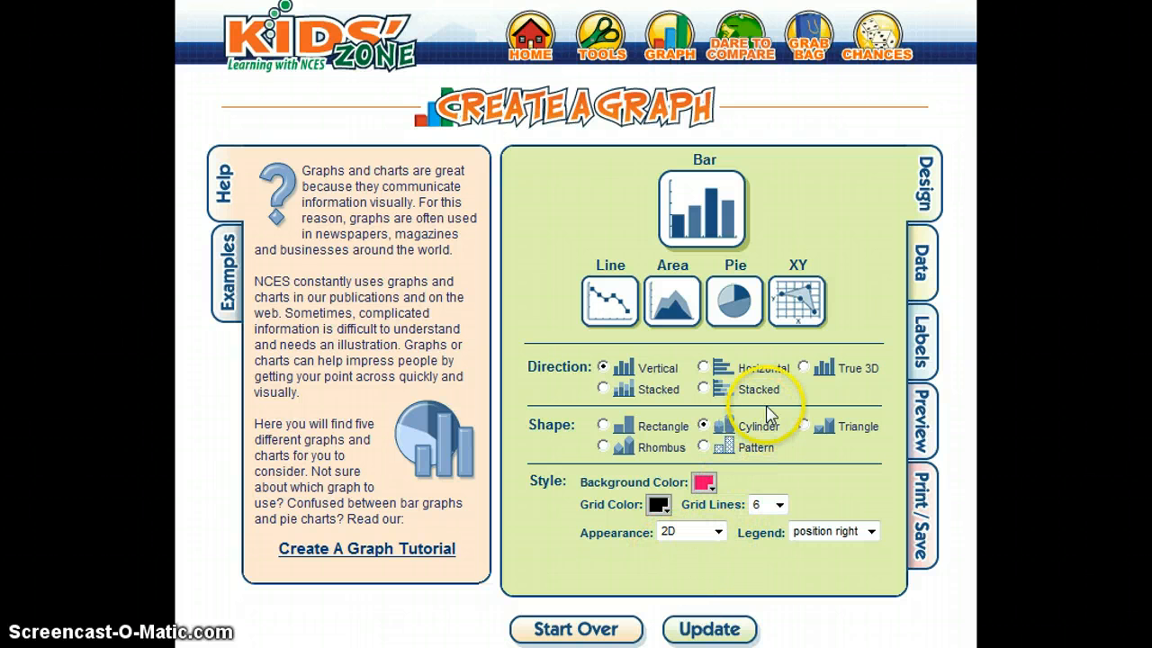
Step: Enter the graph title "Percent Distribution of The Black/ African American Population by Region" in the graph's data settings
{"action": "left_click", "coordinate": [931, 270]}
{"action": "left_click", "coordinate": [773, 161]}
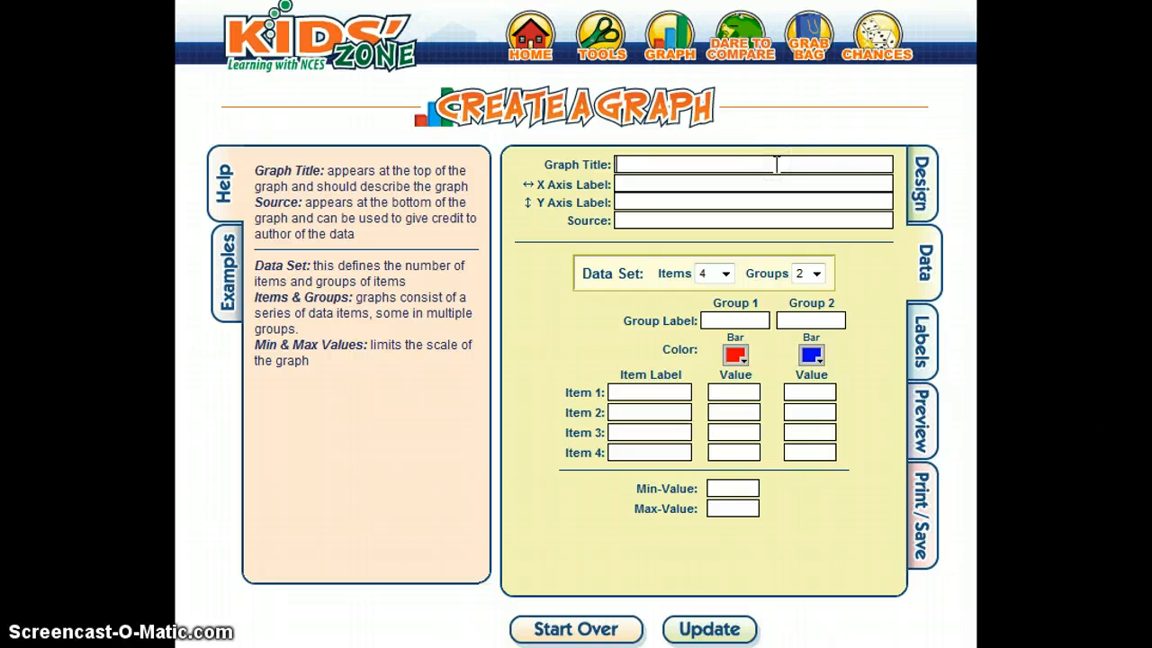
{"action": "type", "text": "Percent Distribution "}
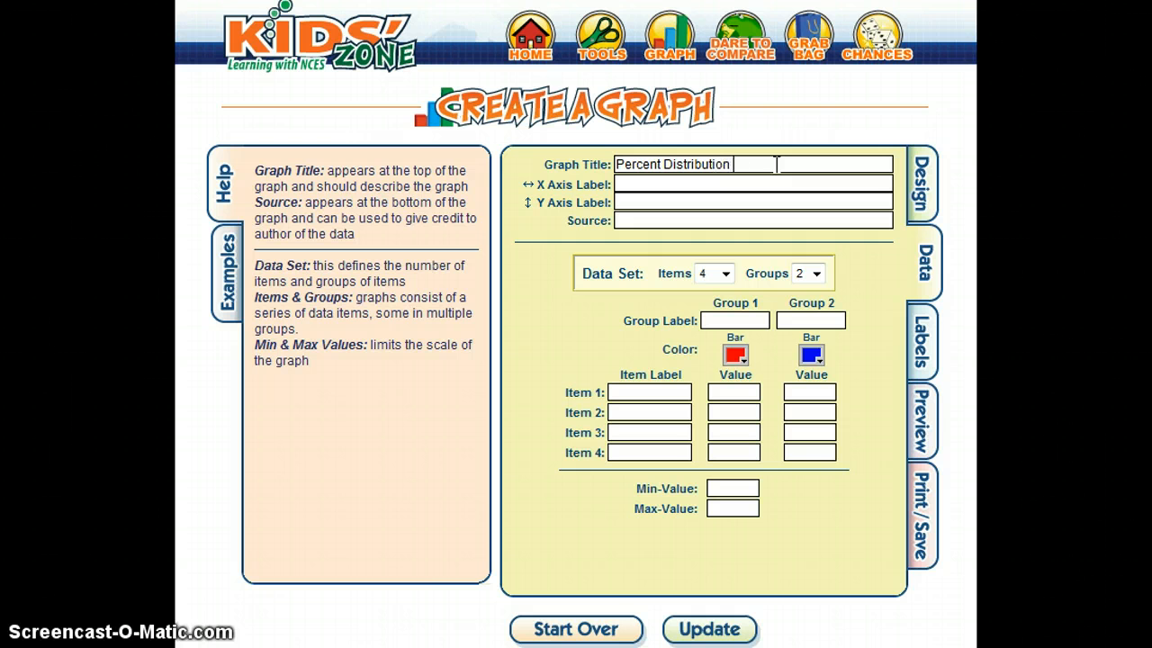
{"action": "type", "text": "of The Black/ African "}
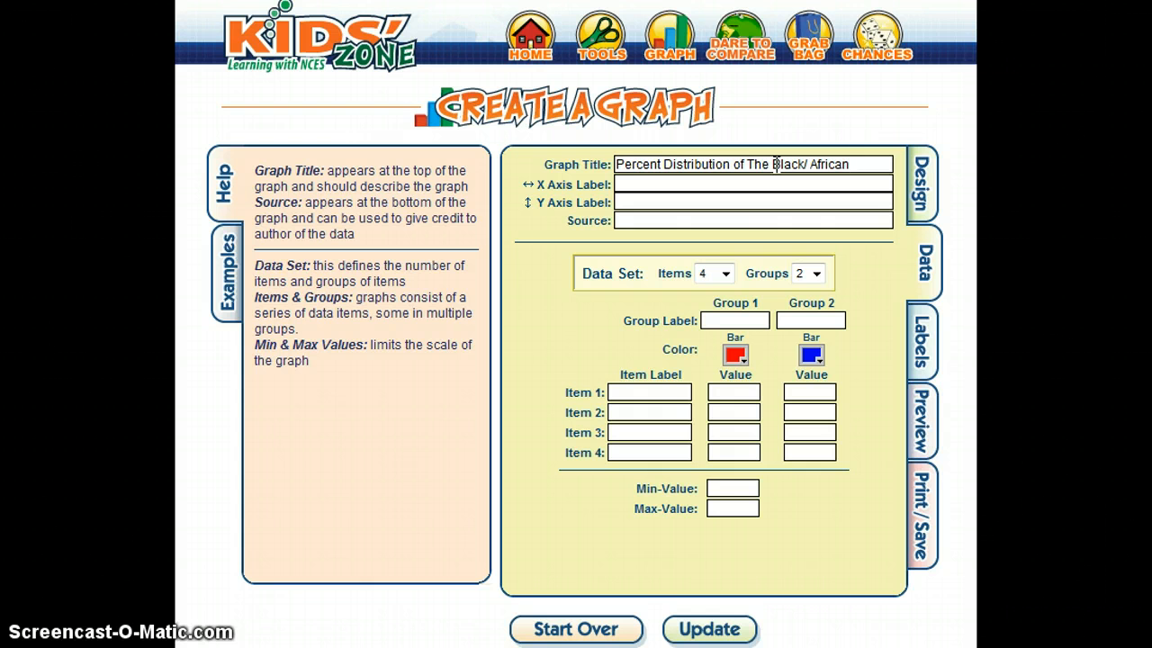
{"action": "type", "text": "Amer"}
{"action": "key", "text": "BackSpace"}
{"action": "type", "text": "meric"}
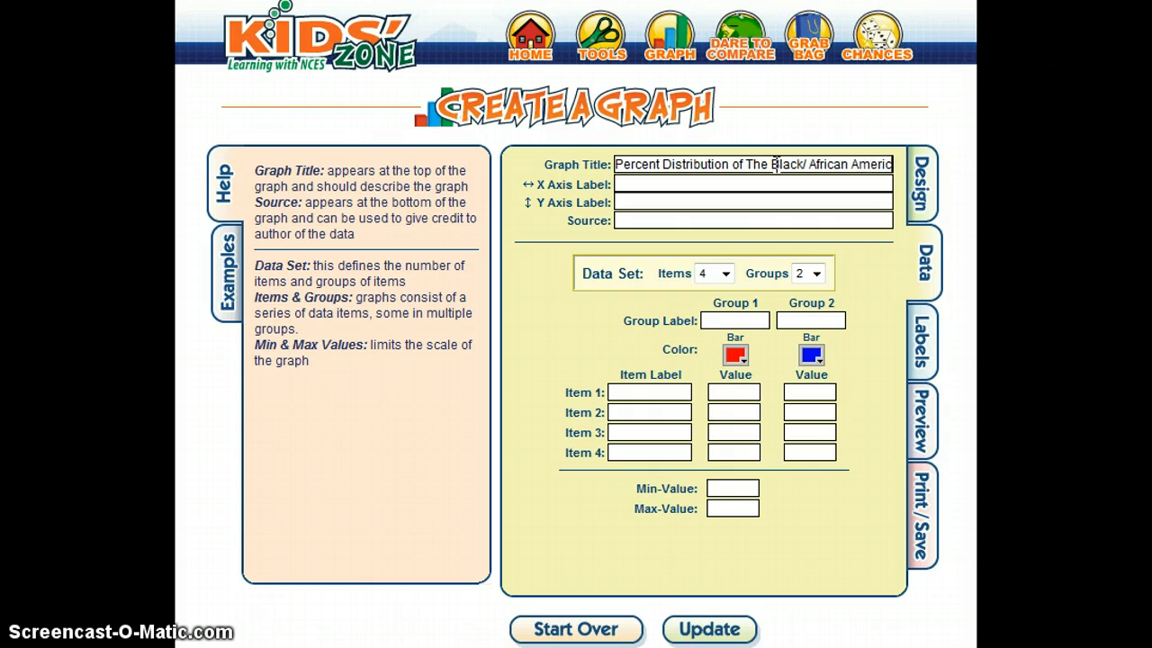
{"action": "type", "text": "an Popu"}
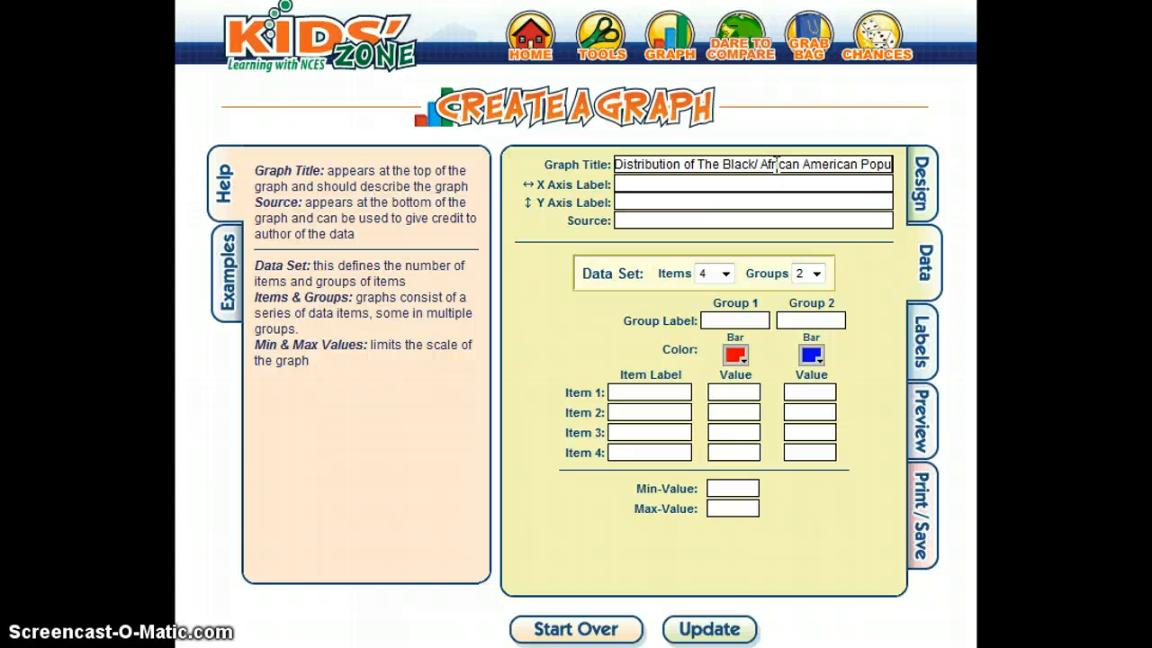
{"action": "type", "text": "lation by Regio"}
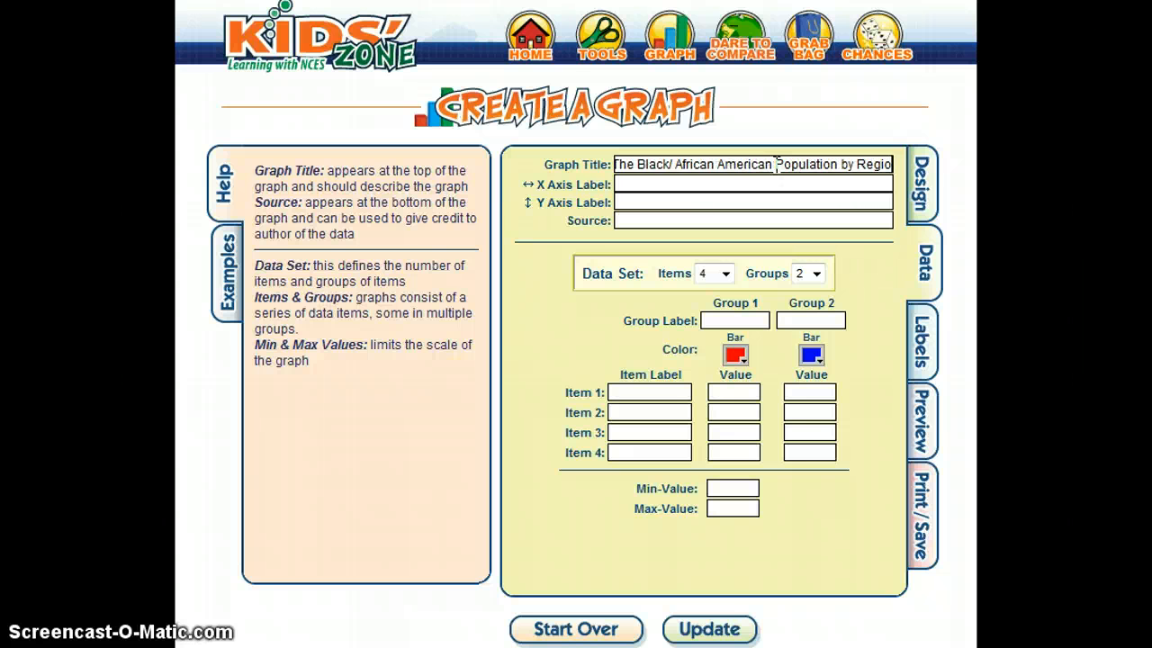
{"action": "type", "text": "n"}
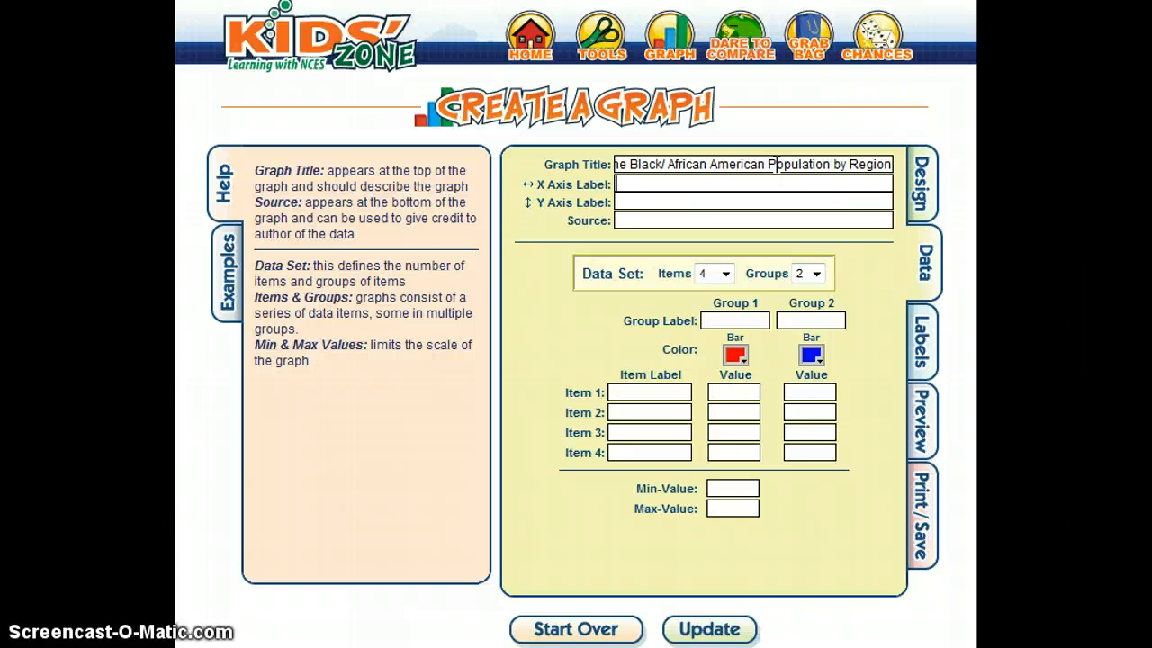
Step: Label the X axis "Region" and the Y axis "Percentage", and enter "U.S. Census" as the source
{"action": "left_click", "coordinate": [773, 183]}
{"action": "type", "text": "Region"}
{"action": "left_click", "coordinate": [821, 203]}
{"action": "type", "text": "Percentage"}
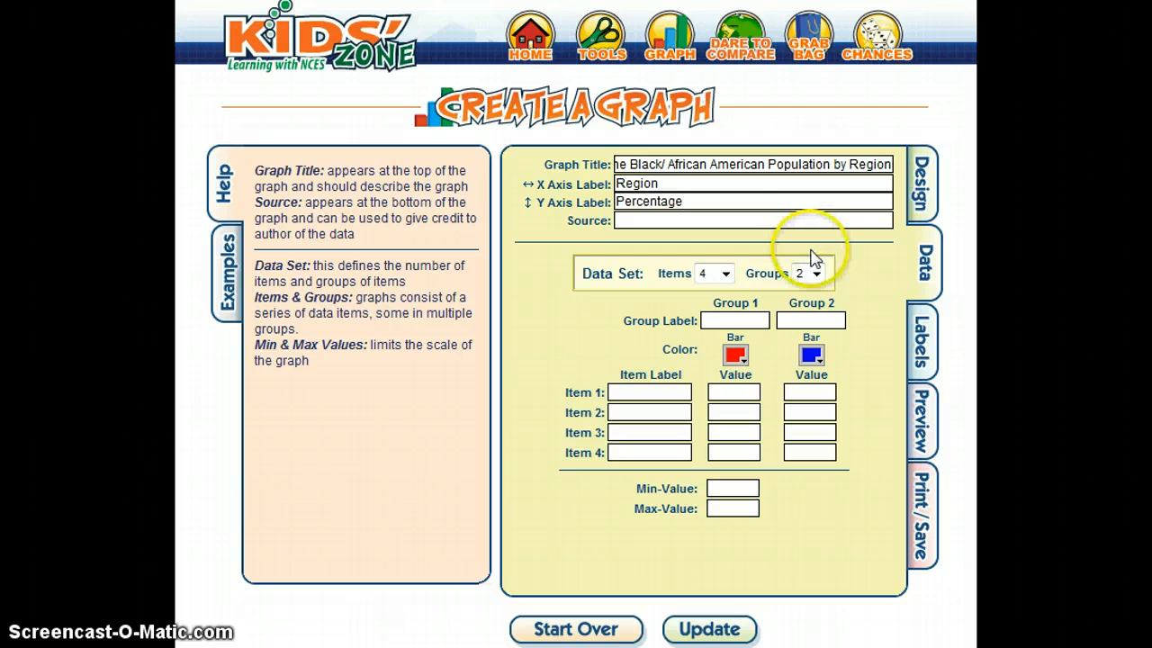
{"action": "left_click", "coordinate": [727, 219]}
{"action": "type", "text": "U"}
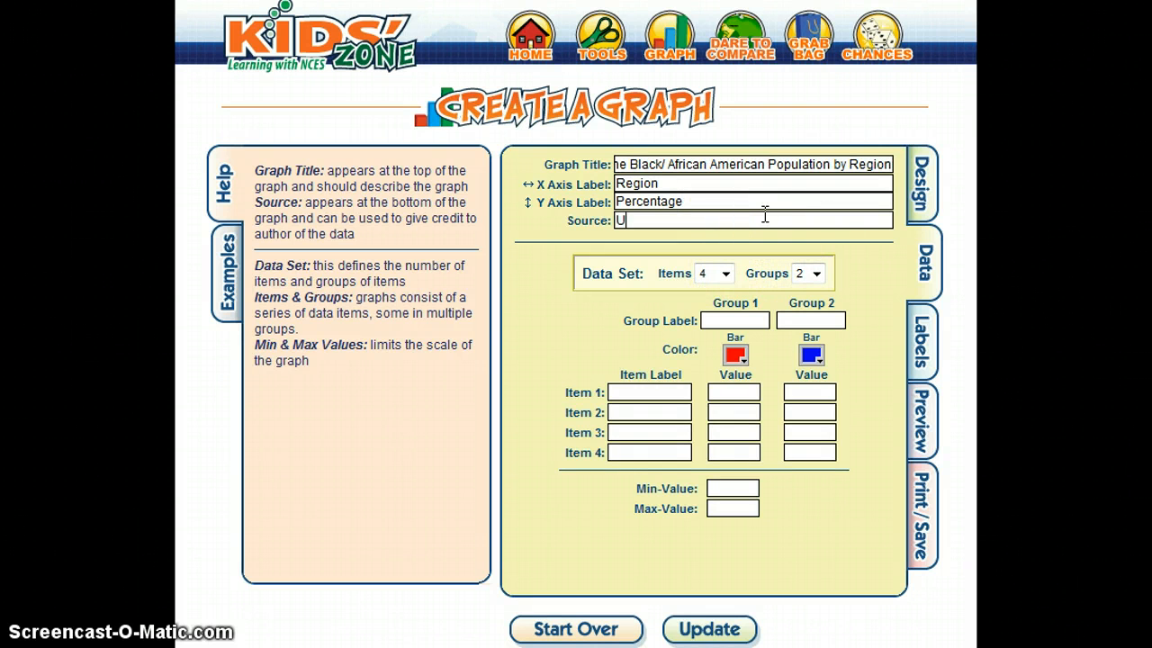
{"action": "type", "text": ".S. Cencsus"}
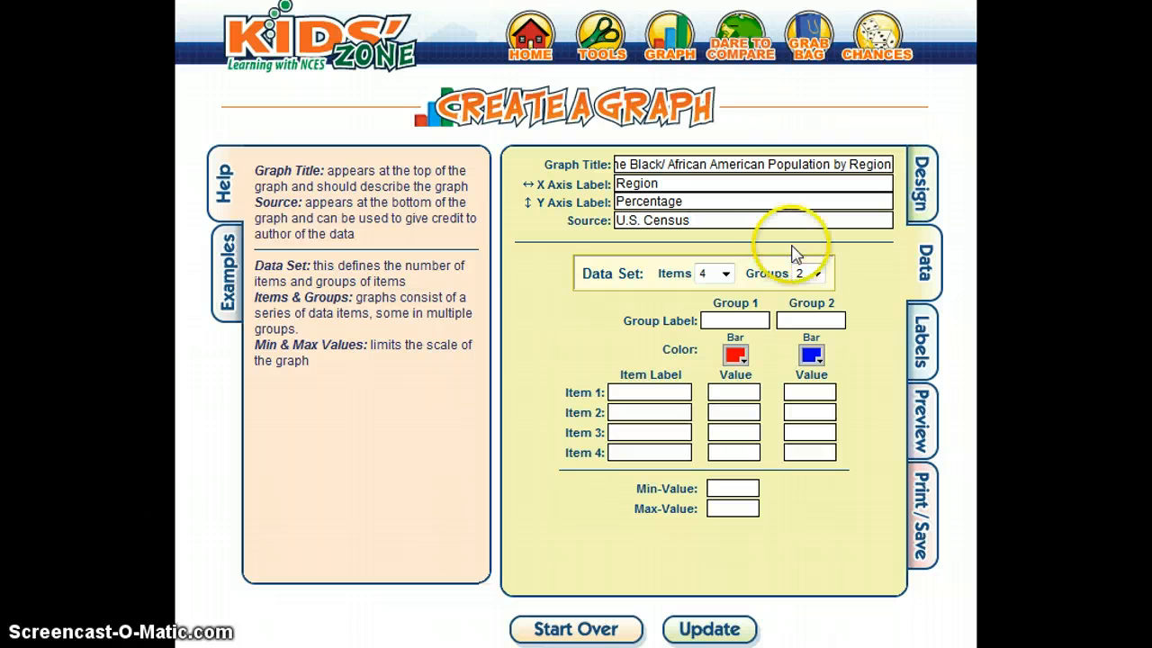
Step: Keep the data set at 4 items and label Group 1 "Black/ African American Alone"
{"action": "left_click", "coordinate": [726, 274]}
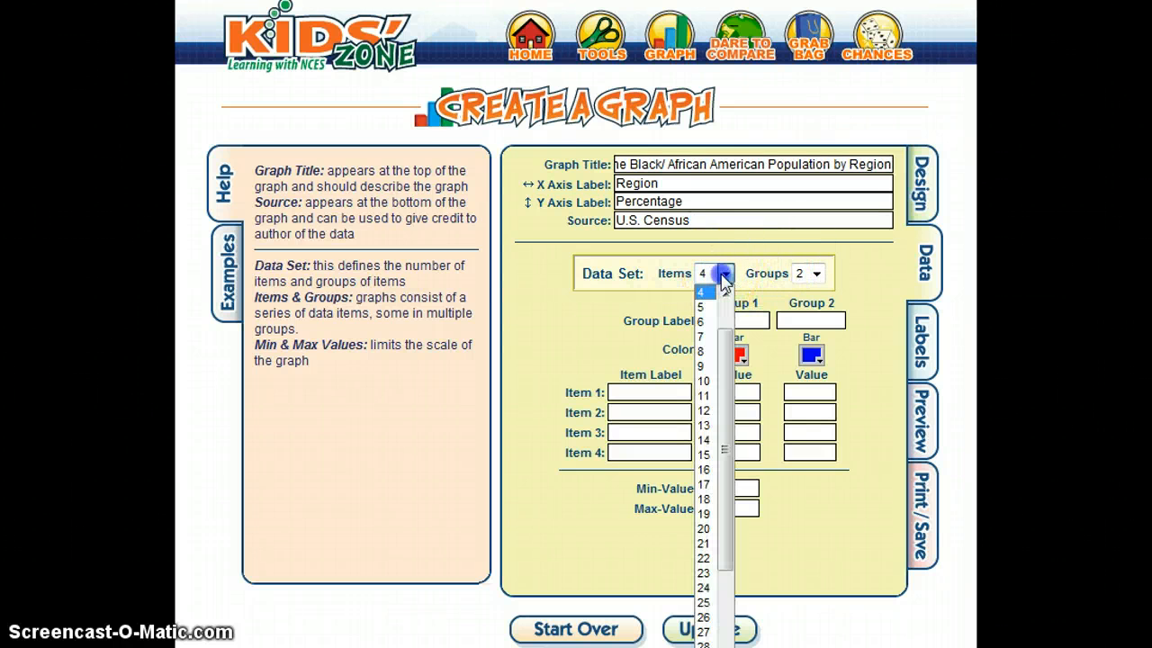
{"action": "left_click", "coordinate": [708, 274]}
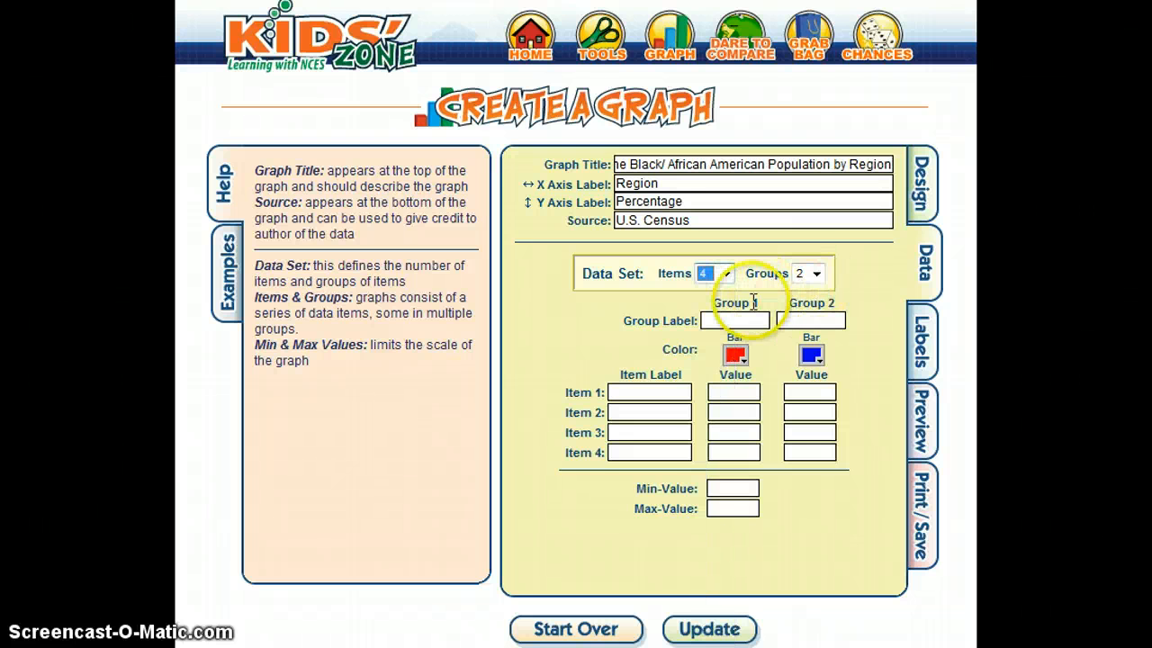
{"action": "left_click", "coordinate": [846, 320]}
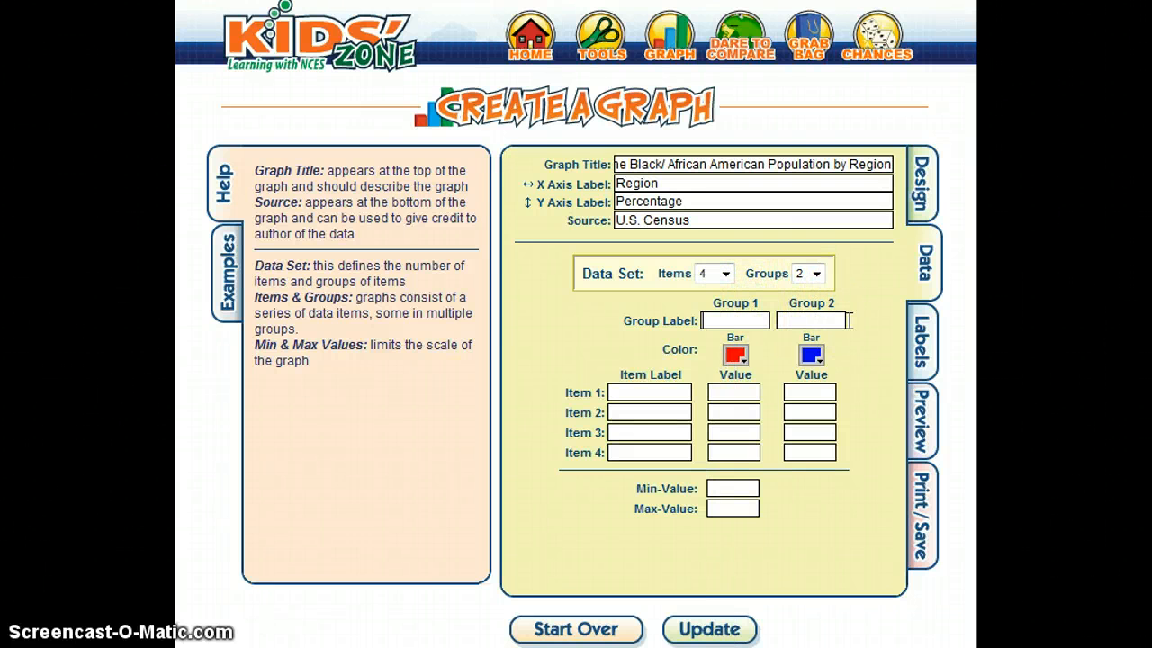
{"action": "type", "text": "Black"}
{"action": "type", "text": "/ African"}
{"action": "type", "text": " American"}
{"action": "type", "text": " Alone"}
{"action": "key", "text": "Tab"}
Step: Label Group 2 "Black/ African American Alone or in Combination"
{"action": "type", "text": "Black/ Afr"}
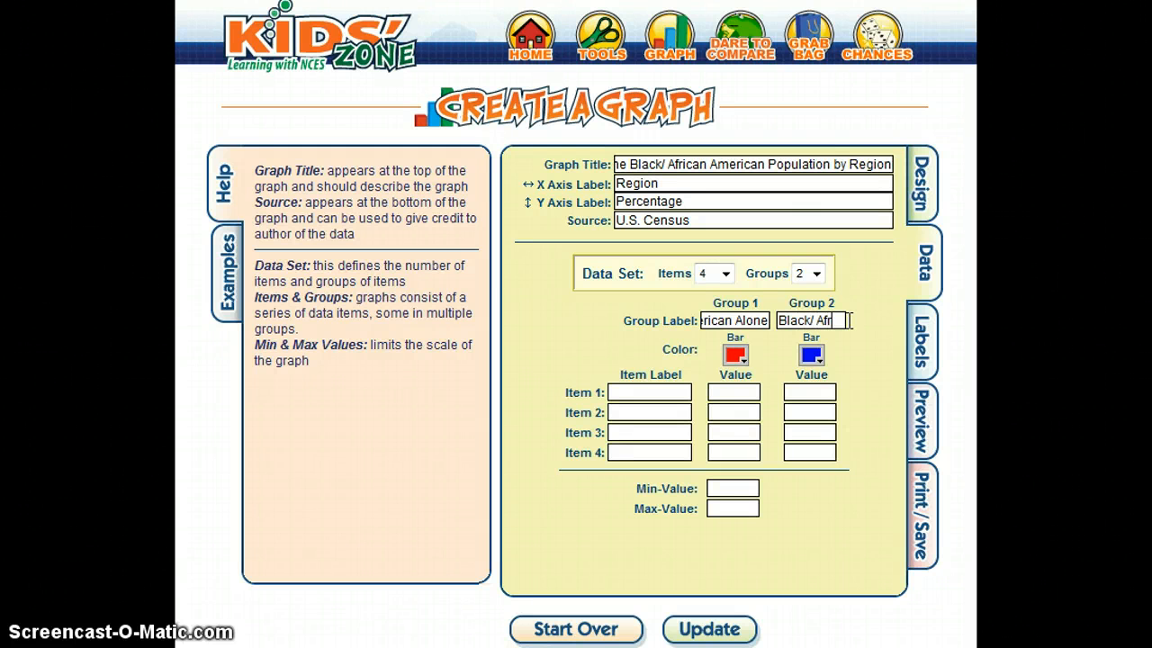
{"action": "type", "text": "ican American"}
{"action": "type", "text": " Alon"}
{"action": "type", "text": "e or in "}
{"action": "type", "text": "Combination"}
Step: Fill in Item 1 as "North East" with the values 17.5 for Group 1 and 18.0 for Group 2
{"action": "left_click", "coordinate": [660, 392]}
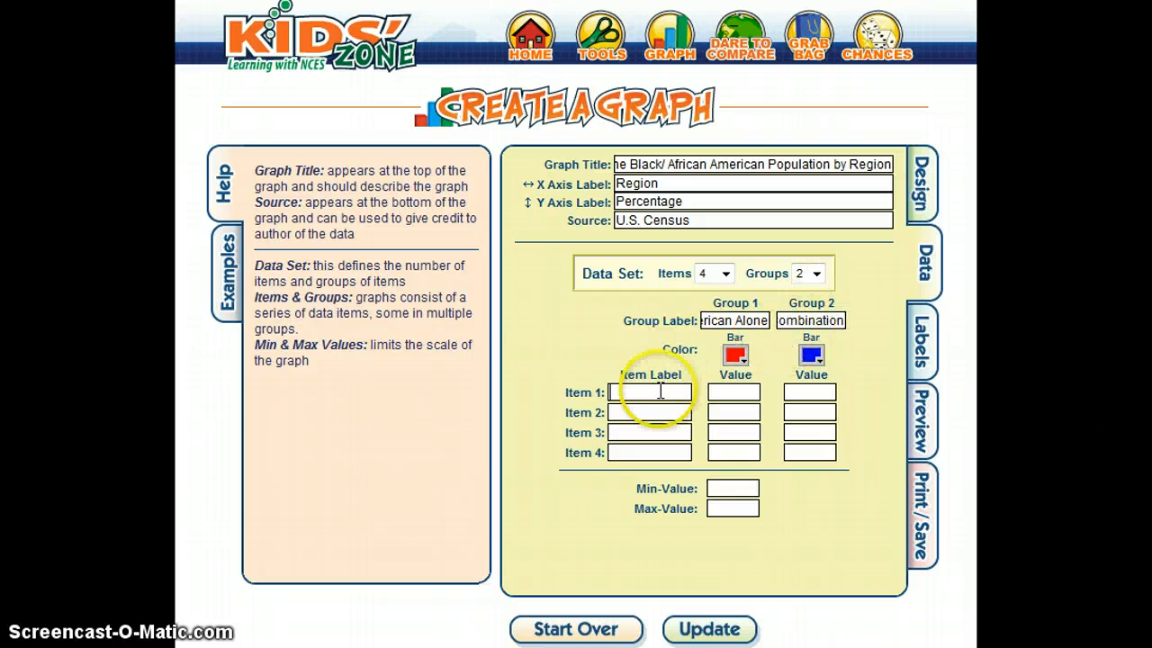
{"action": "type", "text": "No"}
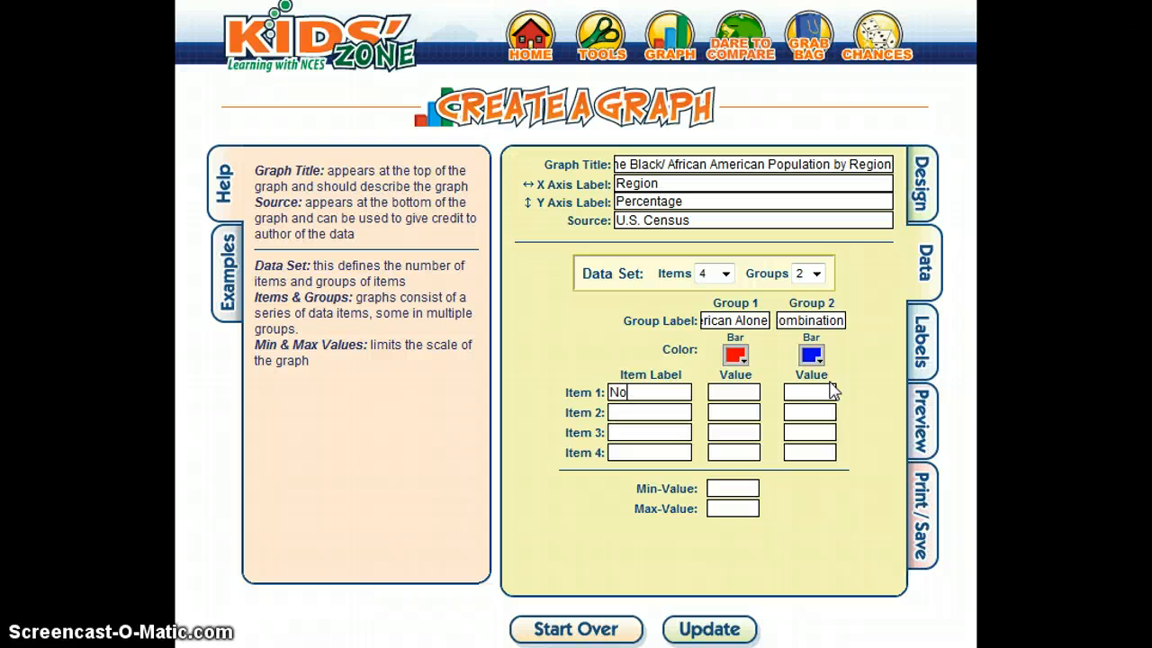
{"action": "type", "text": "rth East"}
{"action": "type", "text": "17.5"}
{"action": "left_click", "coordinate": [830, 392]}
{"action": "type", "text": "18."}
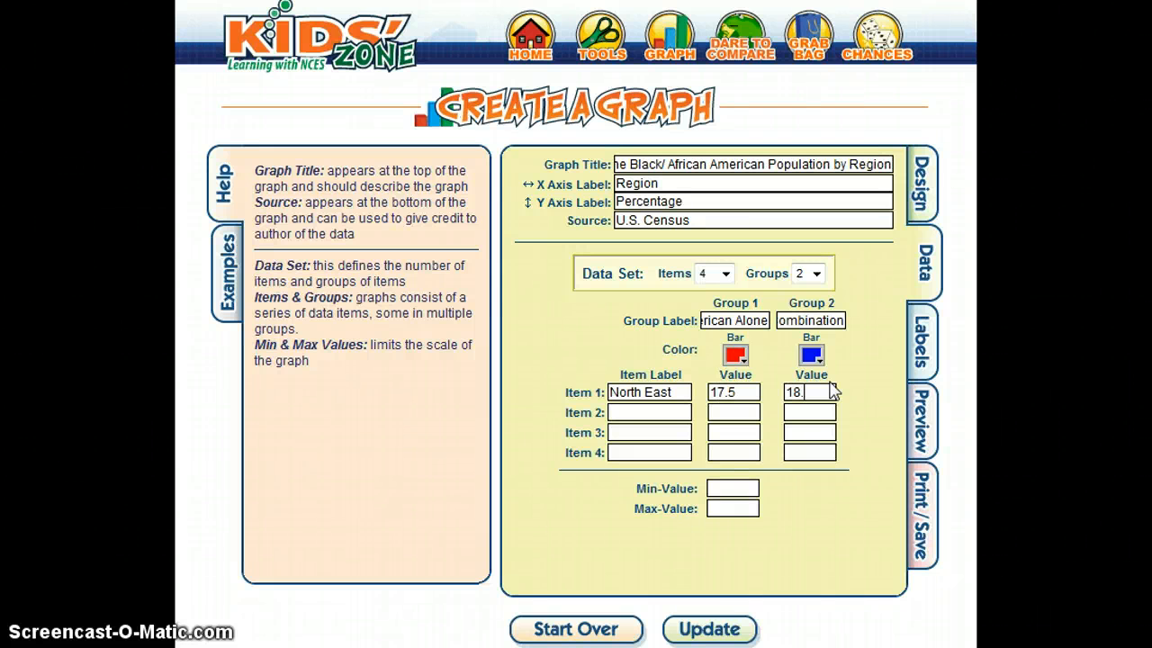
{"action": "key", "text": "BackSpace"}
{"action": "key", "text": "BackSpace"}
{"action": "key", "text": "BackSpace"}
{"action": "type", "text": "18."}
{"action": "key", "text": "Tab"}
Step: Fill in Item 2 as "Mid West" with the value 18.8 for both groups
{"action": "type", "text": "Mid"}
{"action": "type", "text": " Wes"}
{"action": "type", "text": "1"}
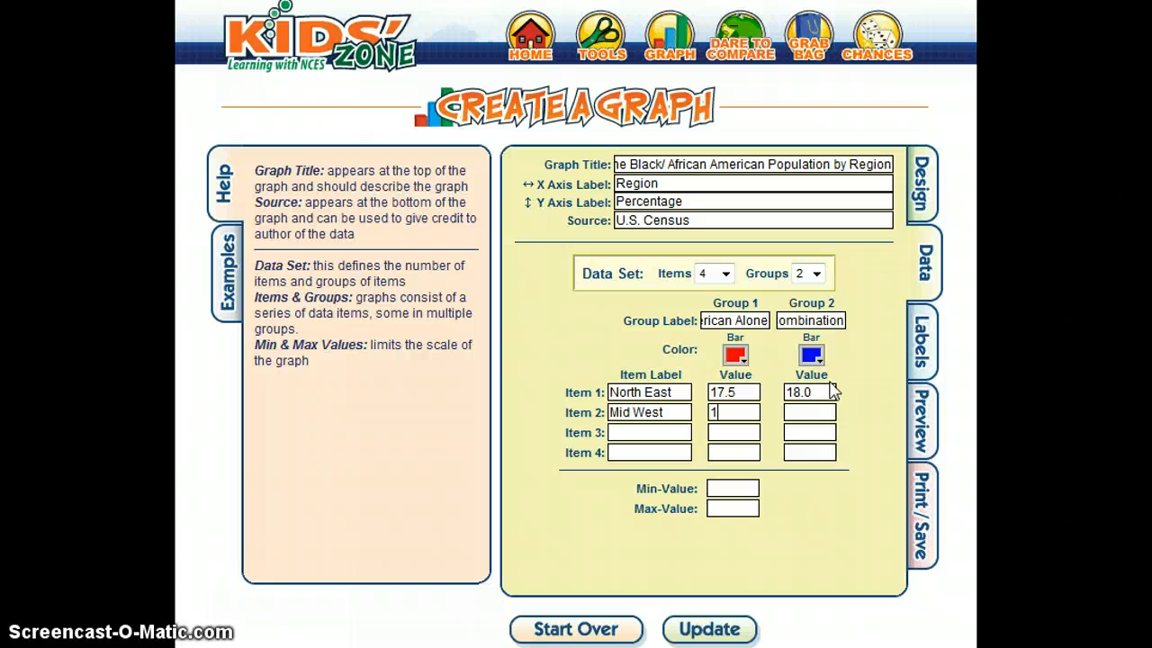
{"action": "type", "text": "8.818.8"}
{"action": "key", "text": "Tab"}
Step: Fill in Item 3 as "South" with the values 54.8 for Group 1 and 53.6 for Group 2
{"action": "type", "text": "South"}
{"action": "key", "text": "Tab"}
{"action": "type", "text": "54"}
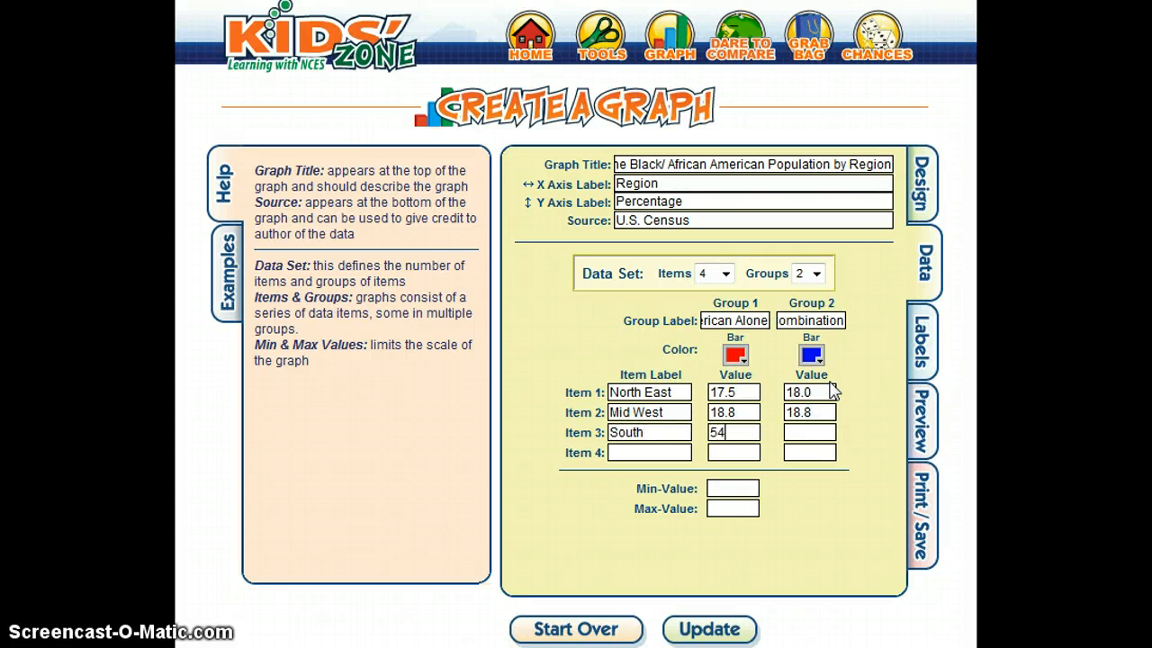
{"action": "type", "text": ".8"}
{"action": "key", "text": "Tab"}
{"action": "type", "text": "53.6"}
{"action": "key", "text": "Tab"}
Step: Fill in Item 4 as "West" with the values 8.9 for Group 1 and 9.6 for Group 2
{"action": "type", "text": "We"}
{"action": "type", "text": "8.9"}
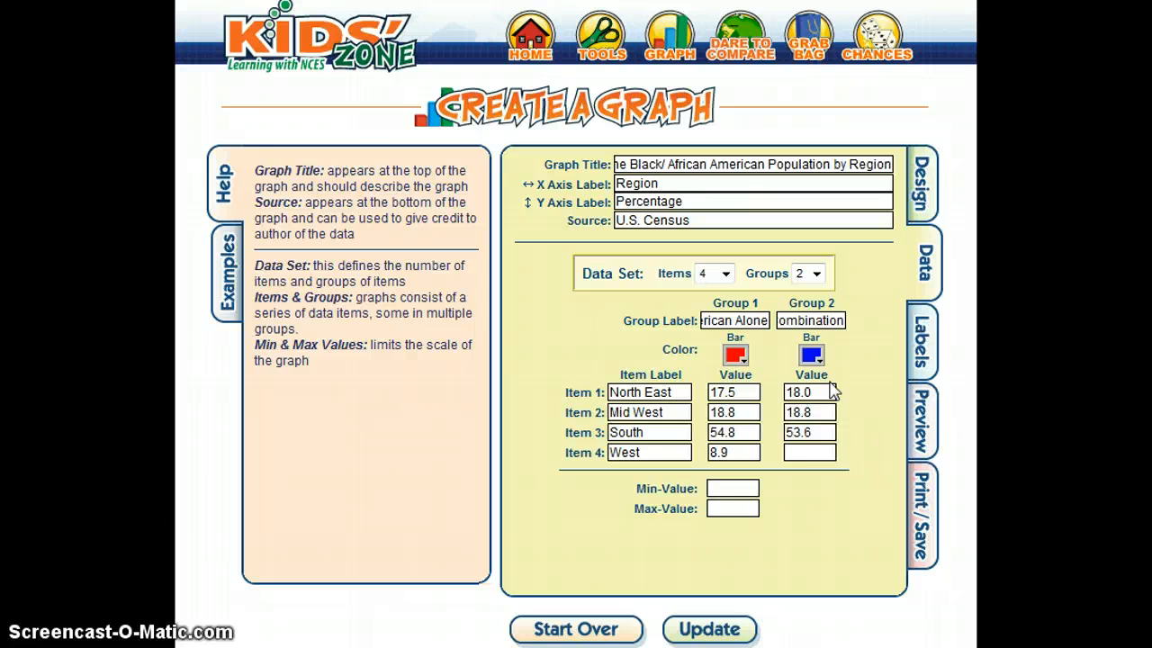
{"action": "type", "text": "9.6"}
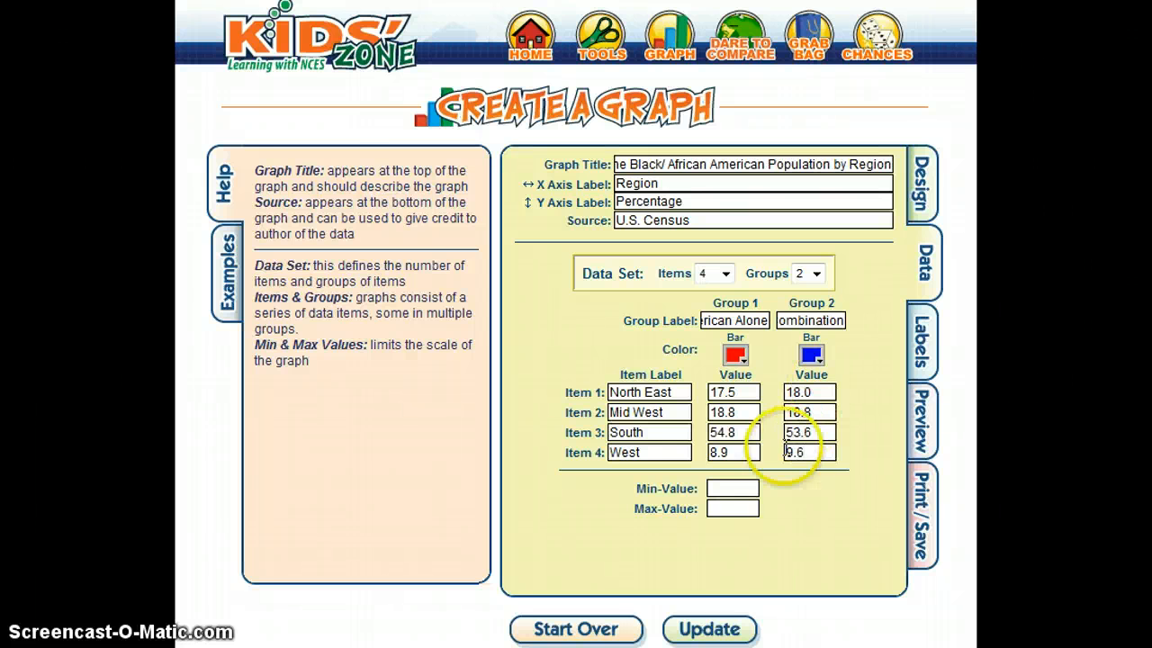
Step: Set the graph scale's minimum value to 0 and maximum value to 60
{"action": "left_click", "coordinate": [734, 487]}
{"action": "left_click", "coordinate": [814, 456]}
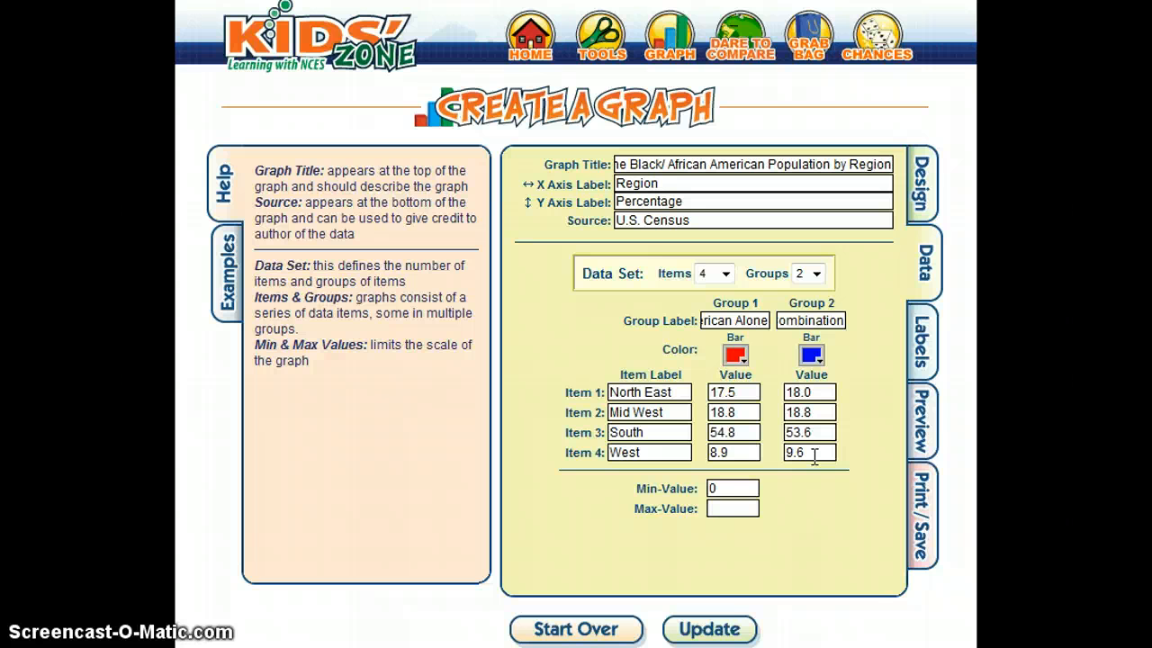
{"action": "type", "text": "60"}
Step: Review the available data label types, keeping "value", and preview the finished graph
{"action": "left_click", "coordinate": [921, 351]}
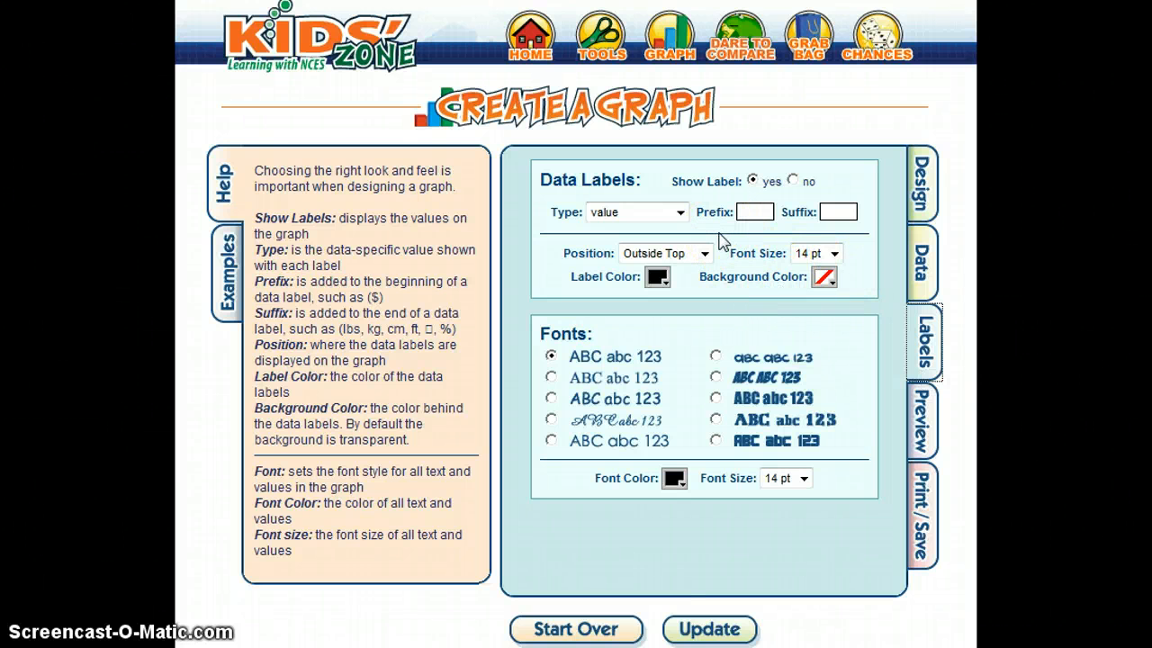
{"action": "left_click", "coordinate": [681, 214]}
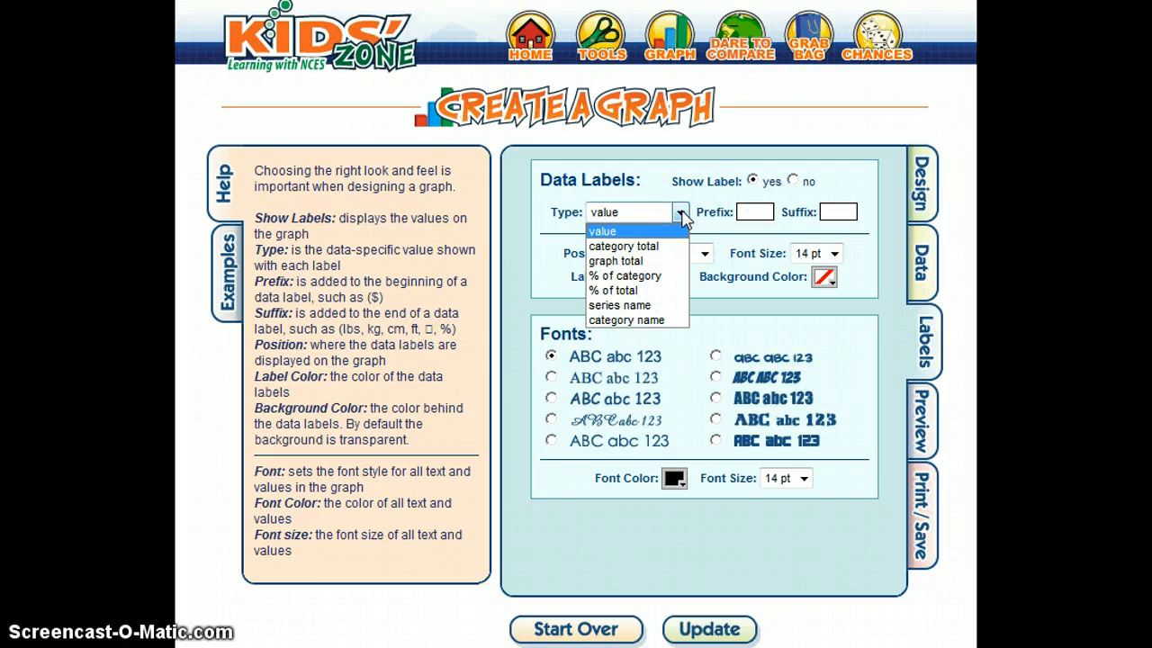
{"action": "left_click", "coordinate": [681, 213]}
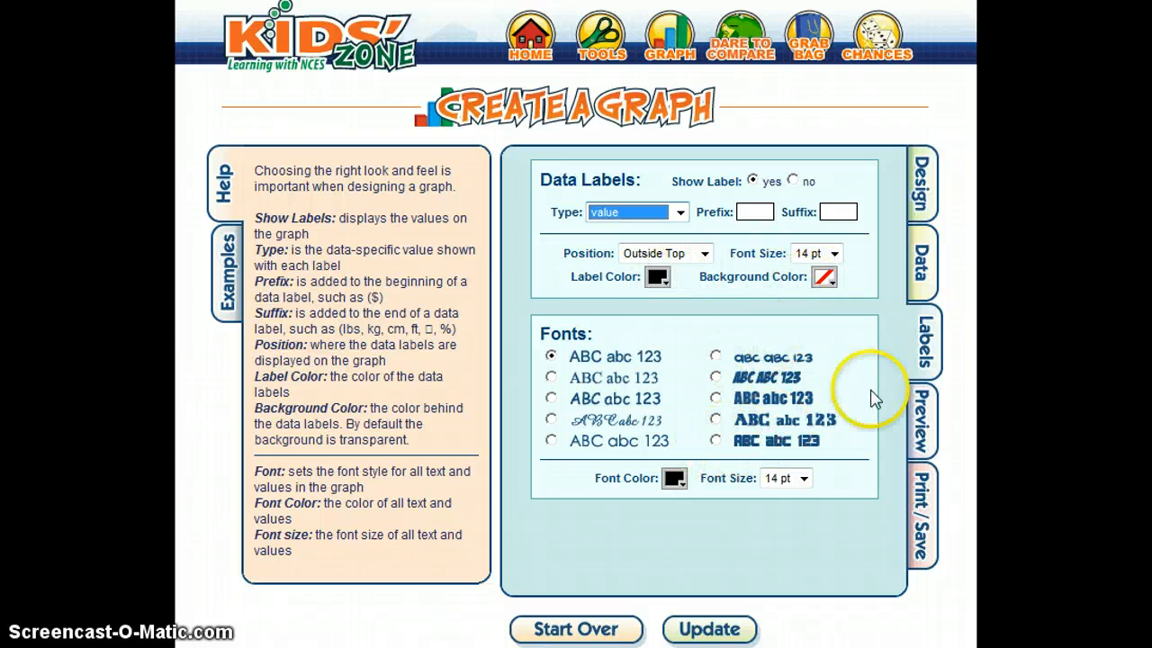
{"action": "left_click", "coordinate": [920, 410]}
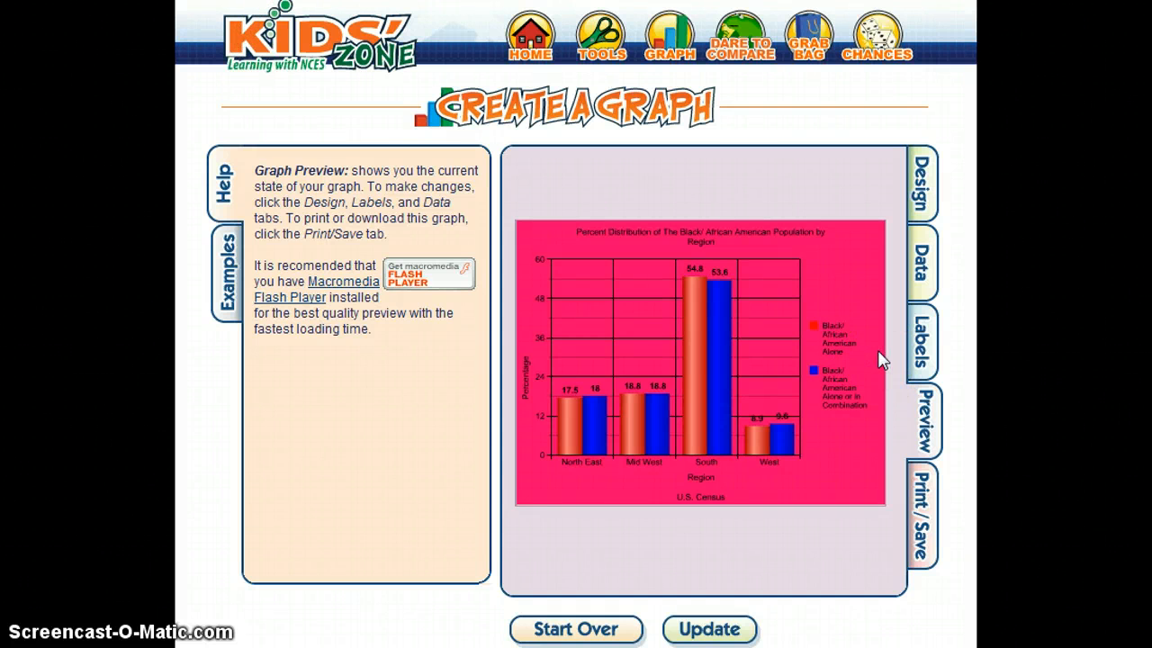
Step: Download the graph to the computer as a JPG file
{"action": "left_click", "coordinate": [912, 508]}
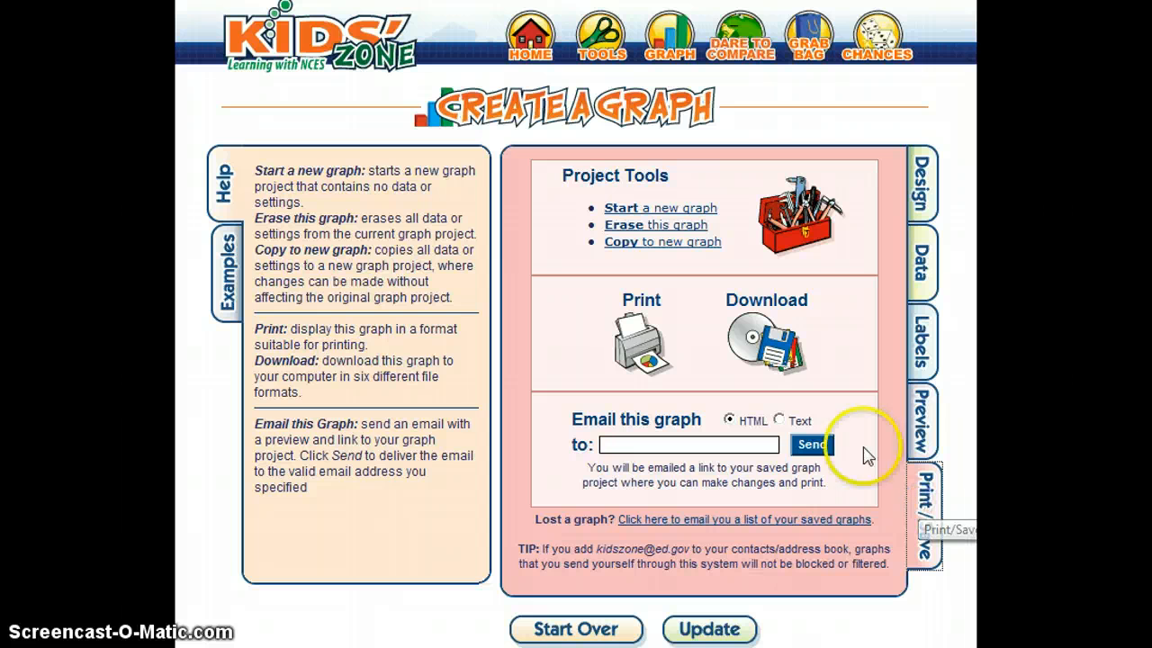
{"action": "left_click", "coordinate": [774, 346]}
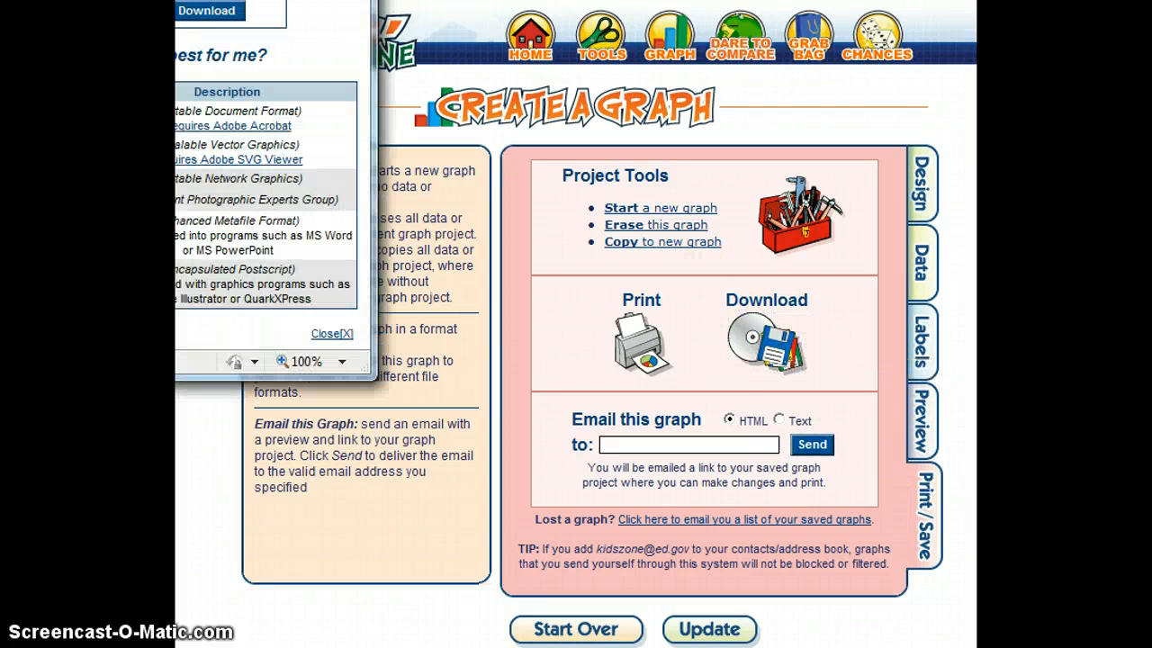
{"action": "left_click_drag", "start_coordinate": [214, 0], "coordinate": [550, 62]}
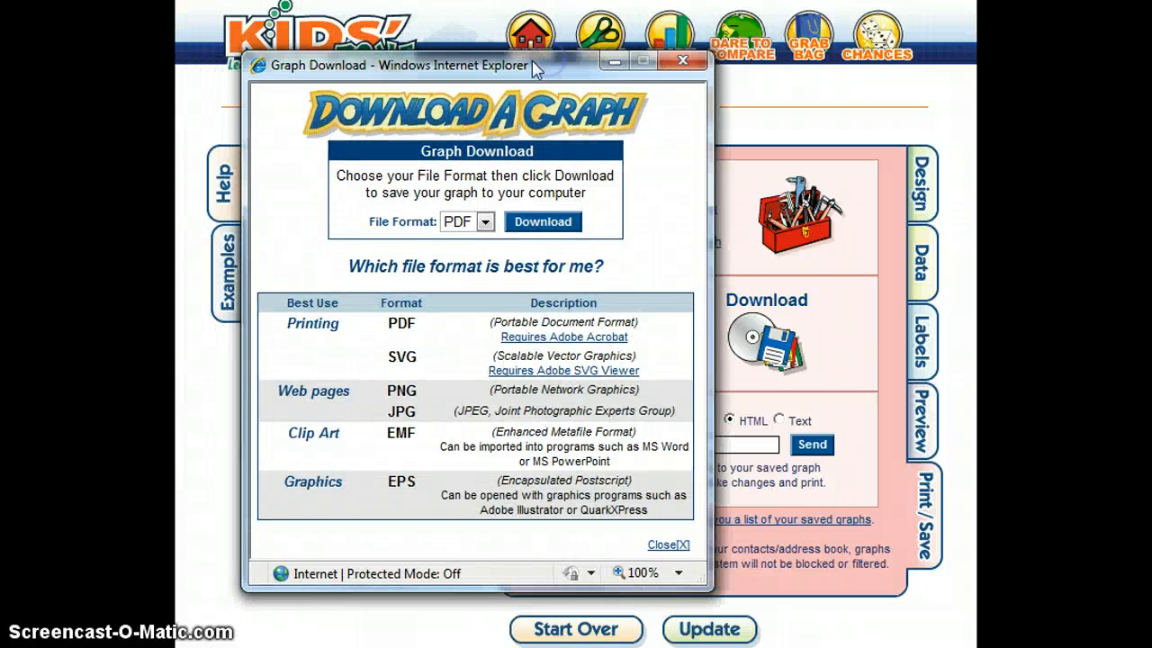
{"action": "left_click", "coordinate": [485, 222]}
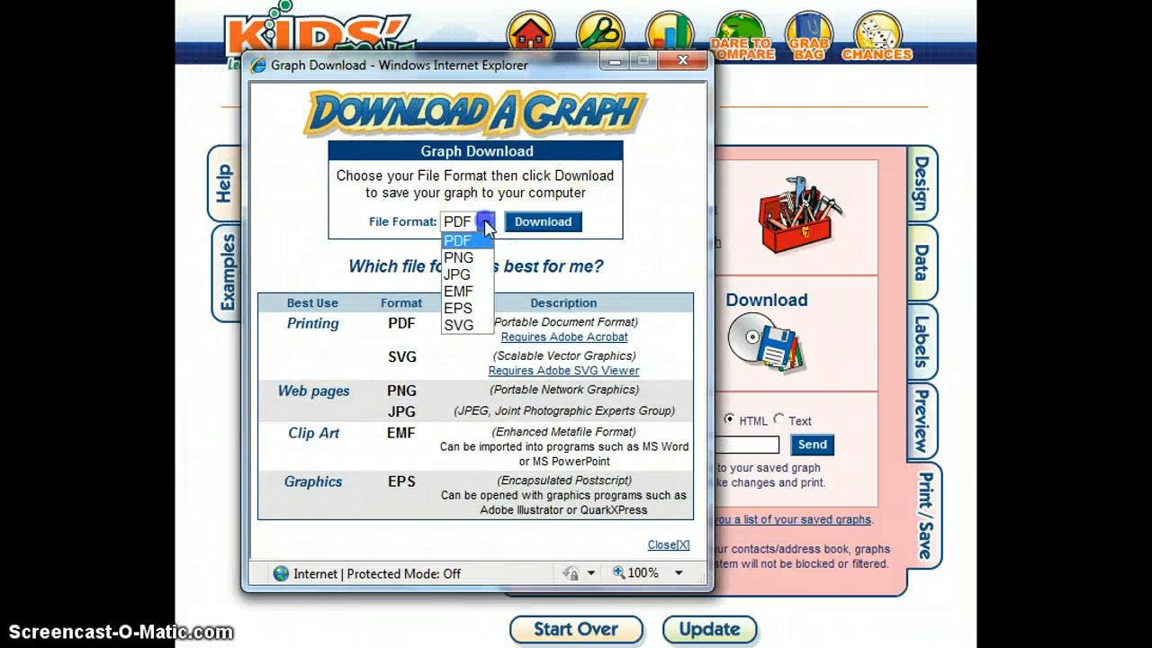
{"action": "left_click", "coordinate": [459, 274]}
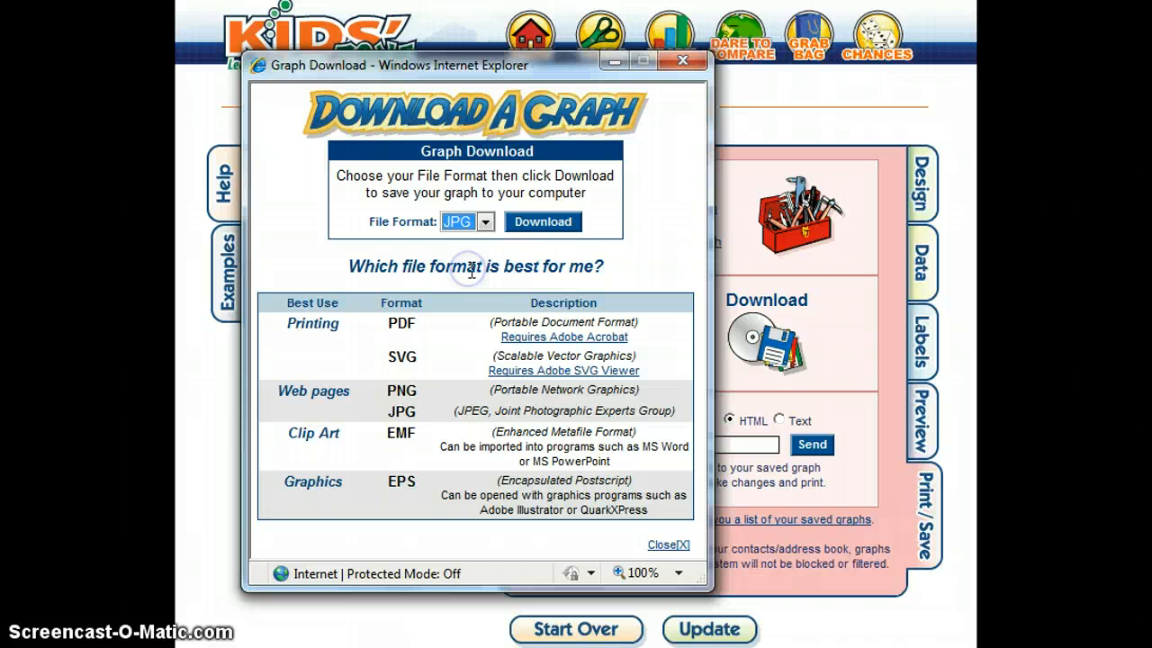
{"action": "left_click", "coordinate": [553, 226]}
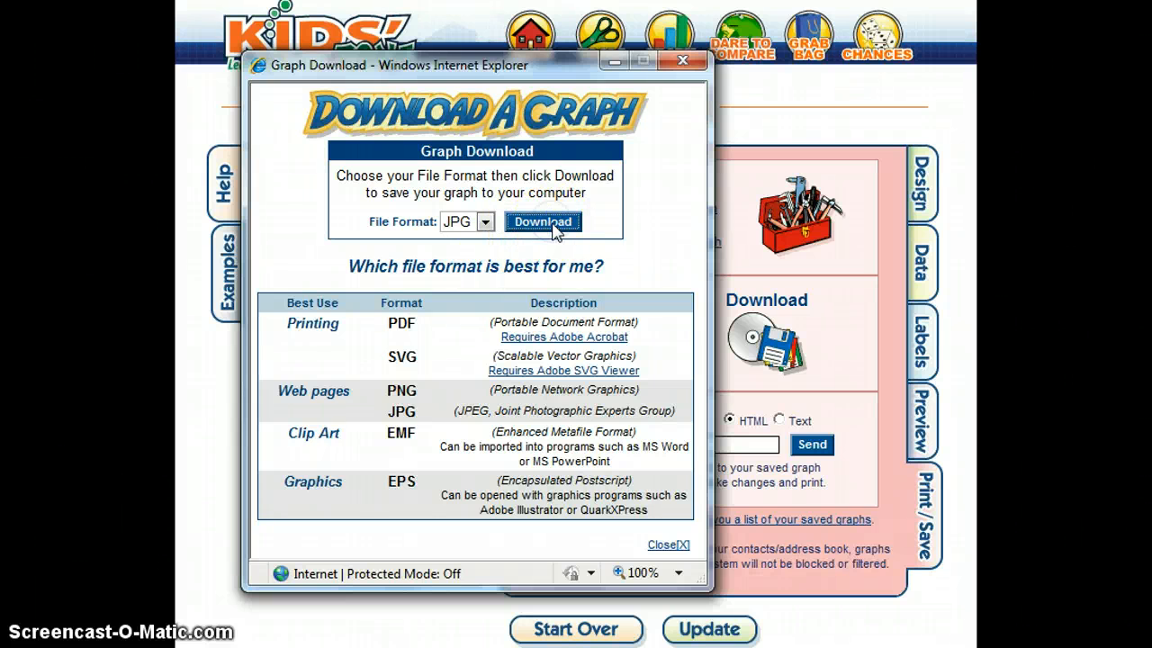
Step: Save the downloaded bar graph as graph.jpg on the Desktop
{"action": "left_click", "coordinate": [635, 389]}
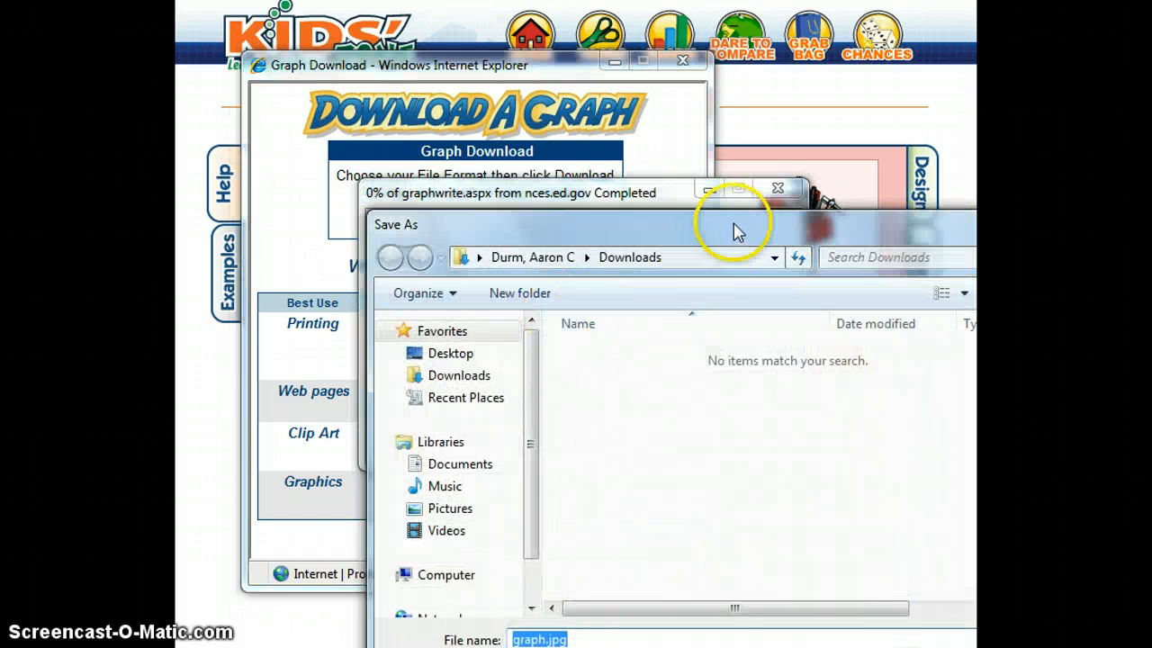
{"action": "left_click_drag", "start_coordinate": [733, 231], "coordinate": [703, 95]}
{"action": "left_click", "coordinate": [450, 217]}
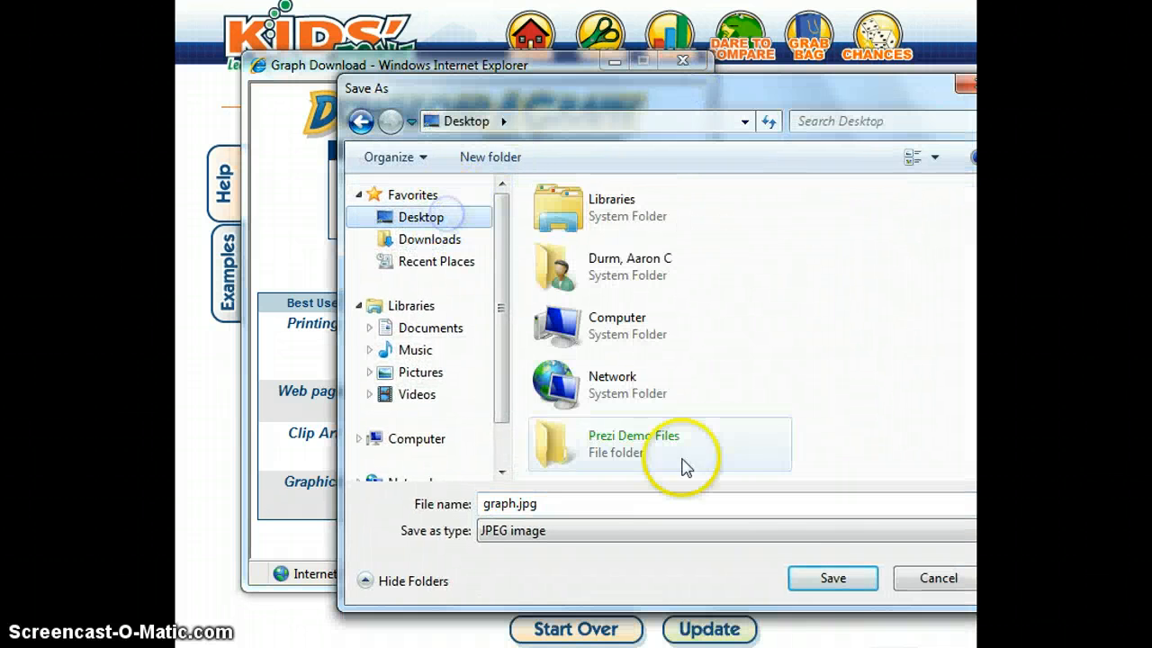
{"action": "left_click", "coordinate": [817, 578]}
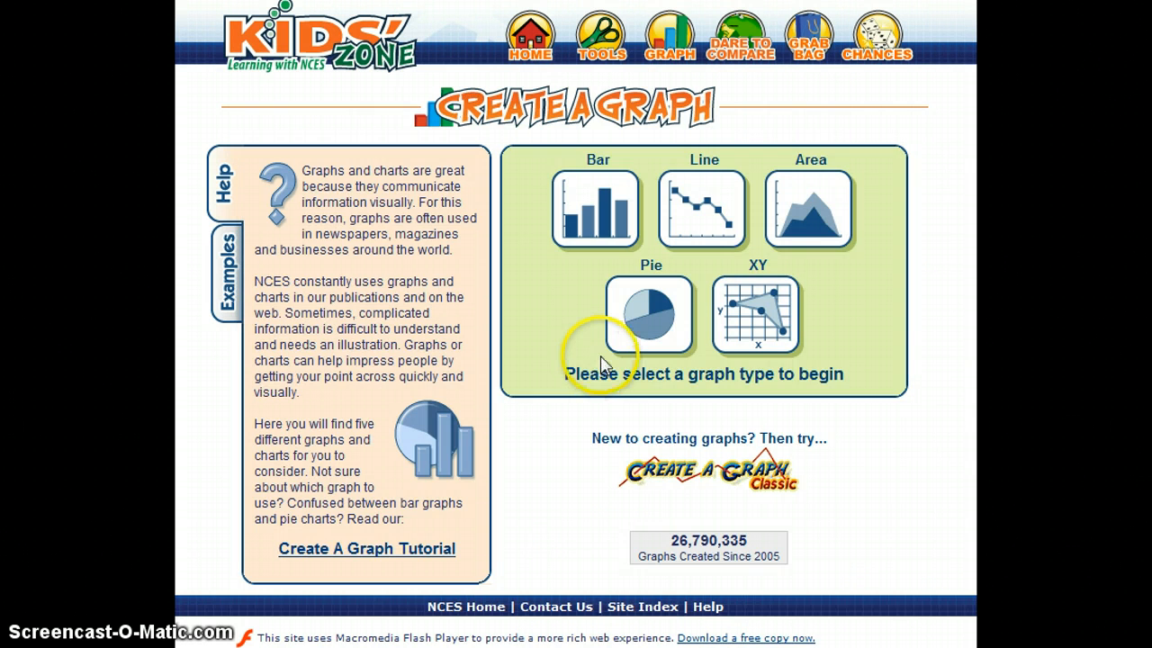
Step: Start a line graph and give it a teal background color
{"action": "left_click", "coordinate": [701, 216]}
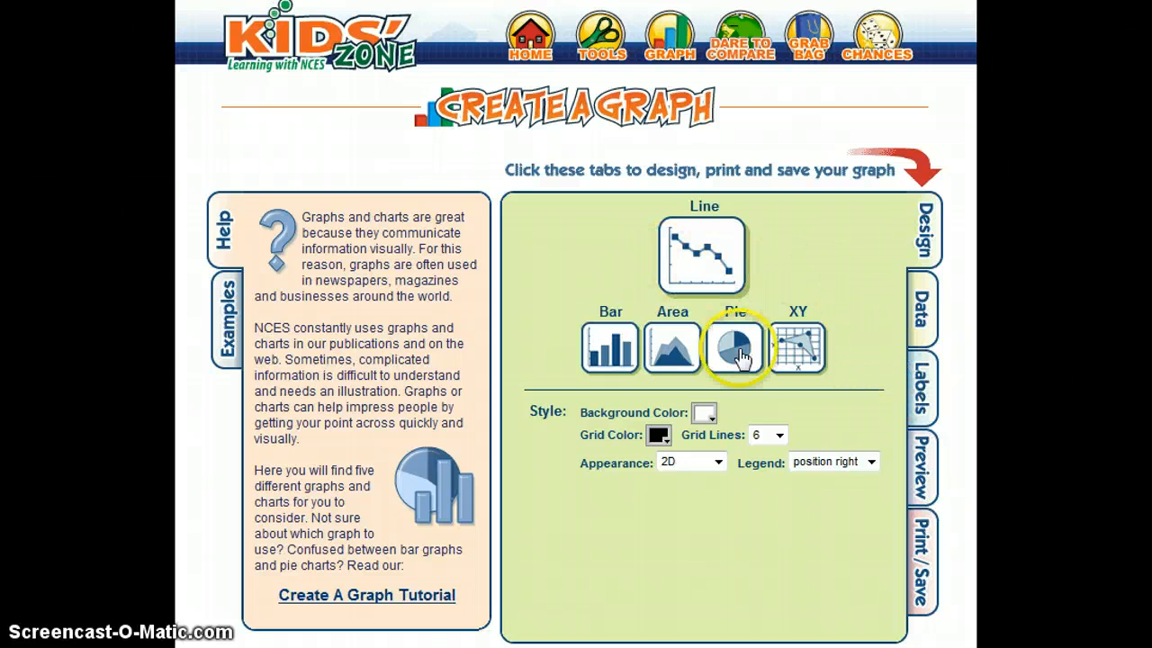
{"action": "left_click", "coordinate": [704, 412]}
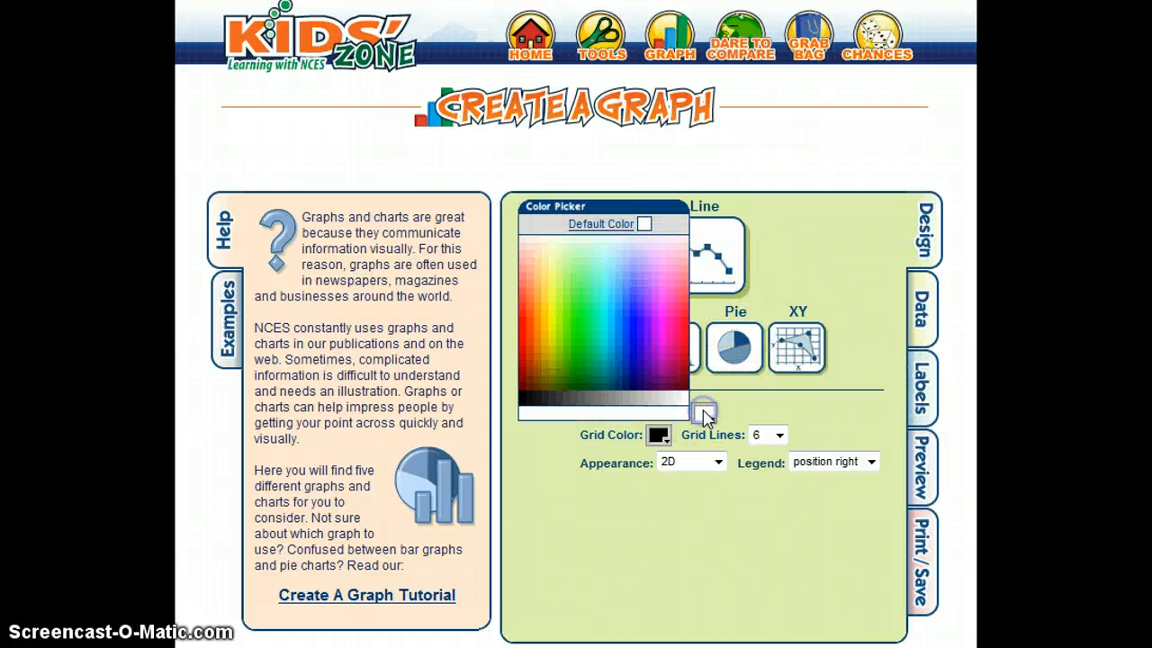
{"action": "left_click", "coordinate": [614, 361]}
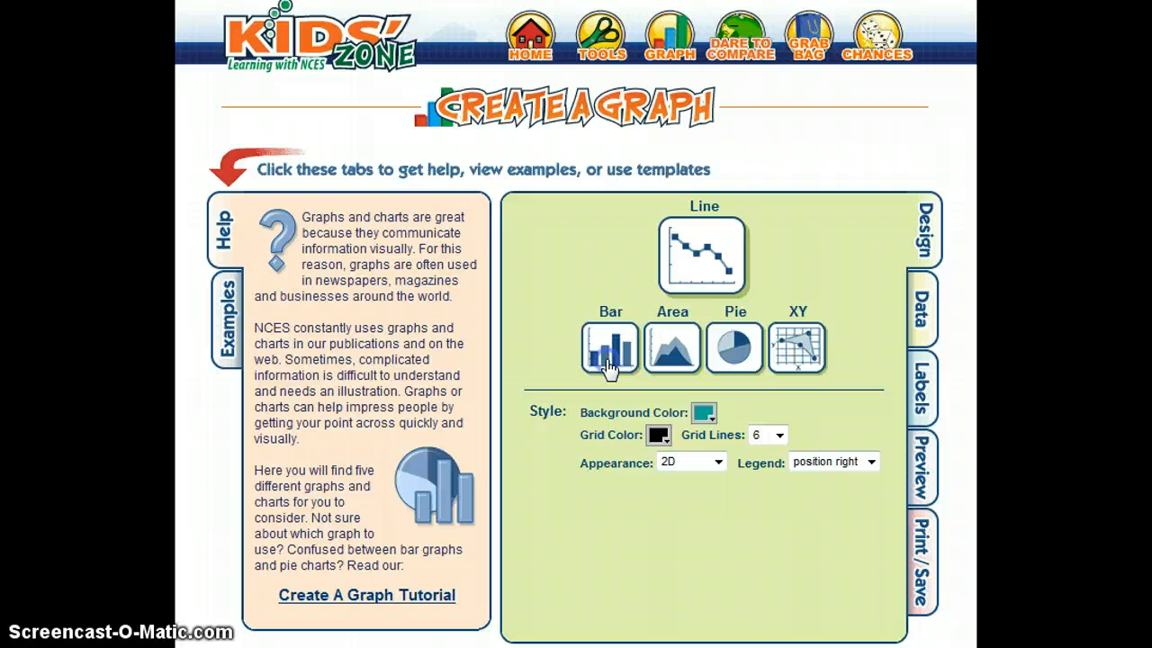
Step: Set the line graph's data set to 4 items and 2 groups
{"action": "left_click", "coordinate": [918, 313]}
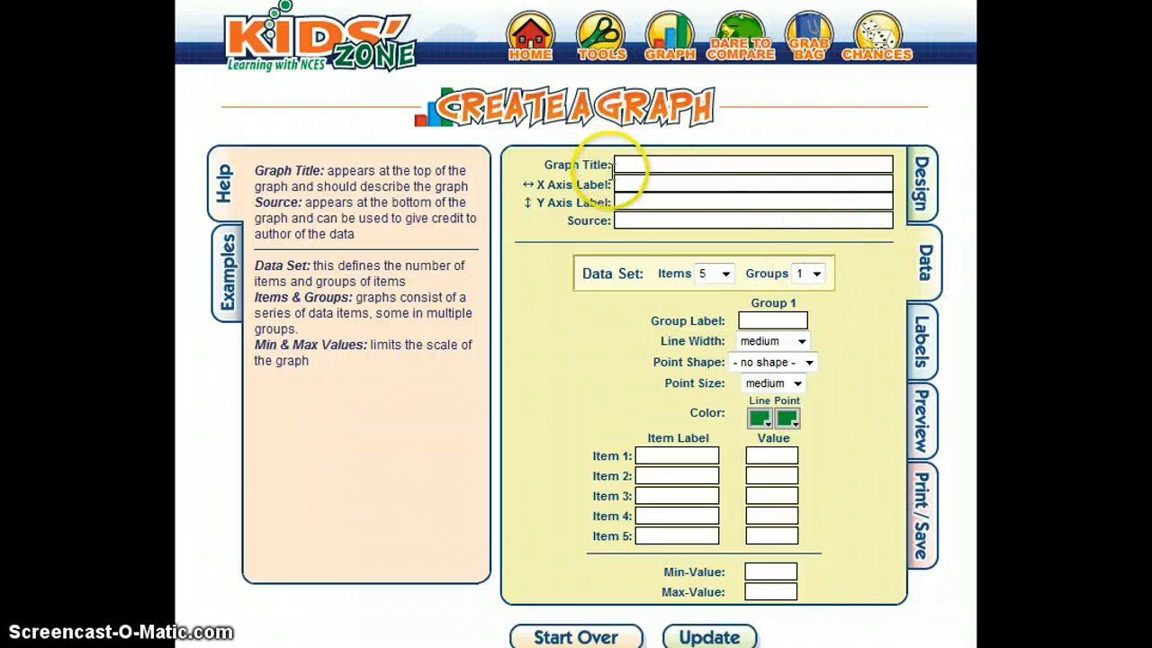
{"action": "left_click", "coordinate": [817, 273]}
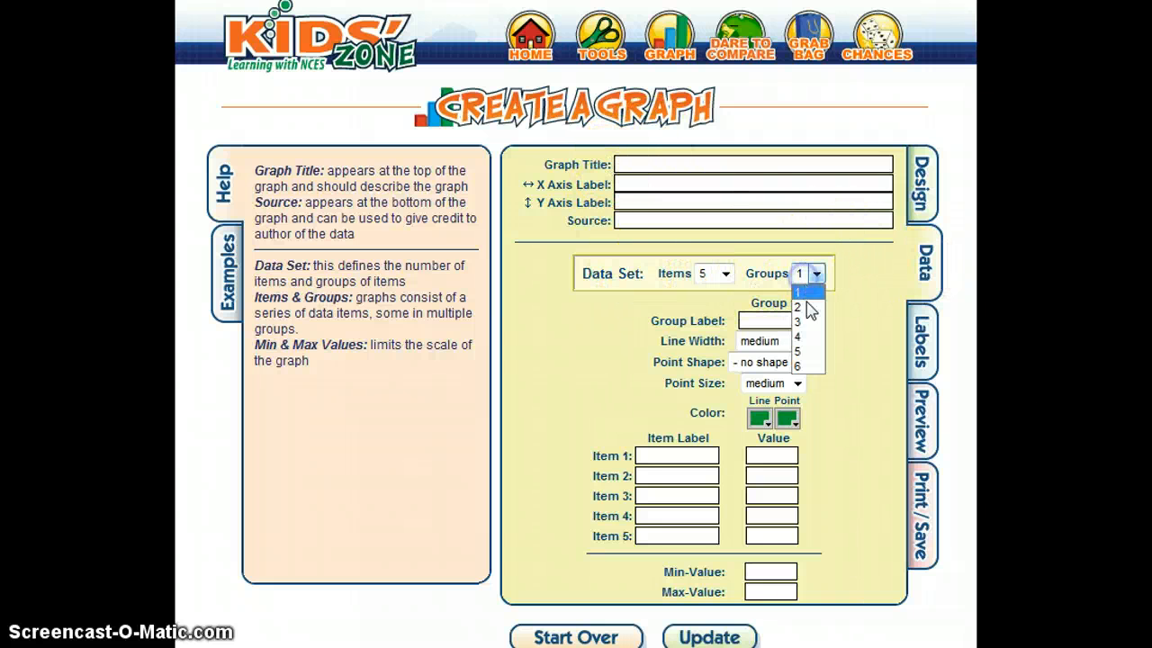
{"action": "left_click", "coordinate": [804, 299]}
{"action": "left_click", "coordinate": [725, 274]}
{"action": "left_click", "coordinate": [720, 274]}
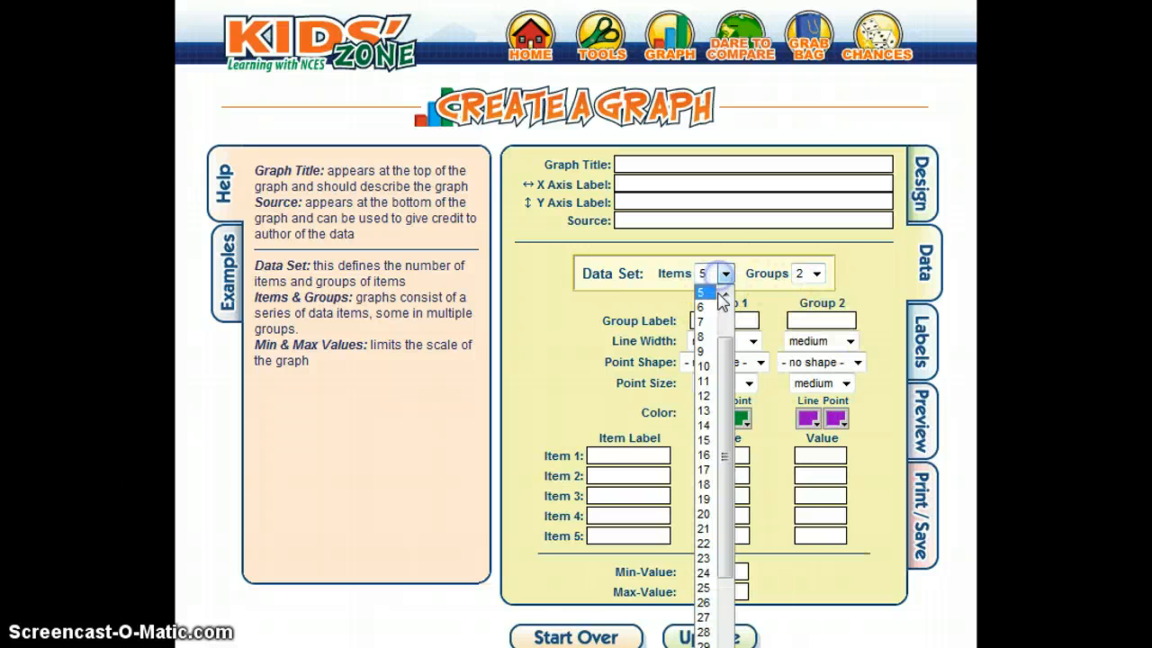
{"action": "scroll", "coordinate": [711, 342], "scroll_direction": "up", "scroll_amount": 2}
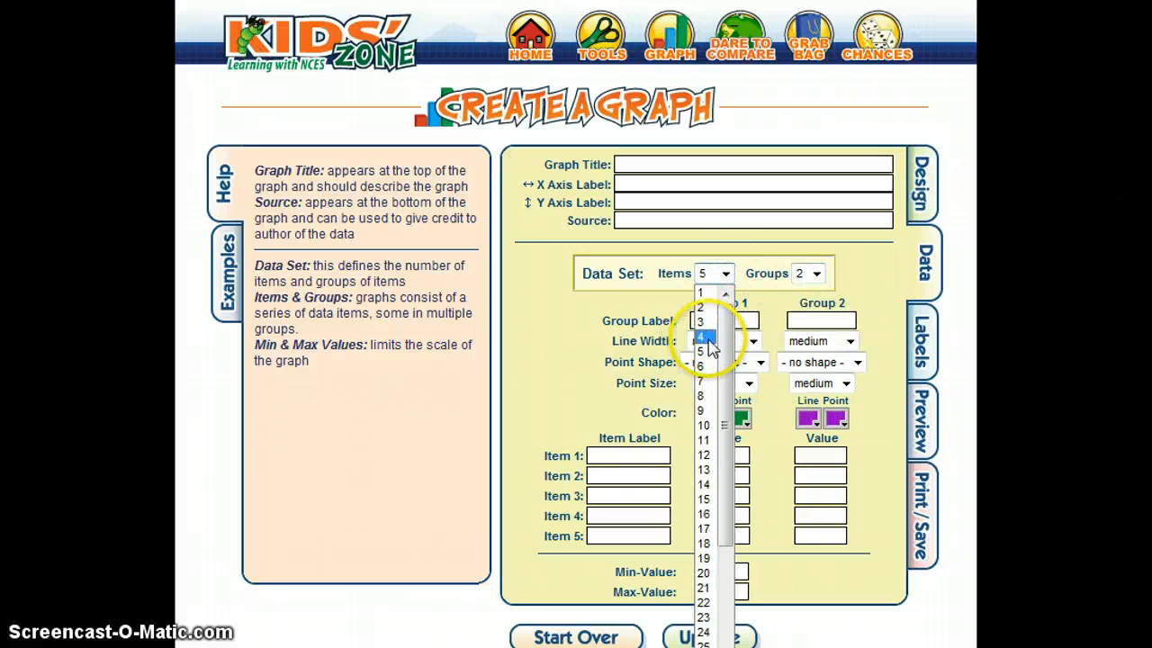
{"action": "left_click", "coordinate": [707, 338]}
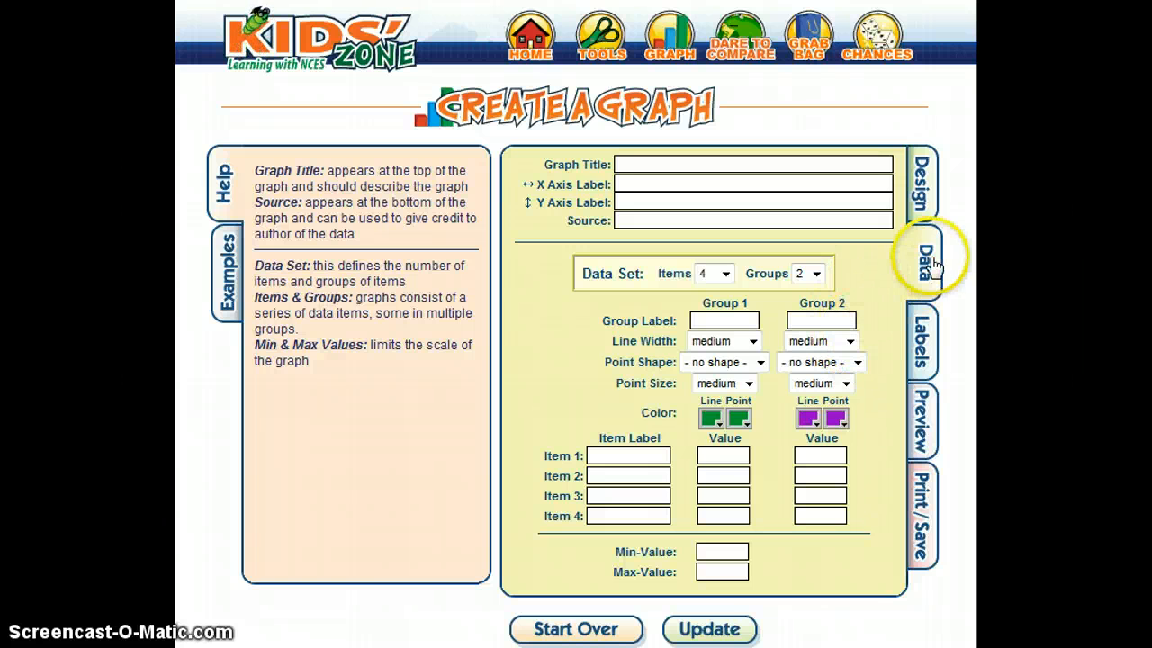
{"action": "left_click", "coordinate": [905, 303]}
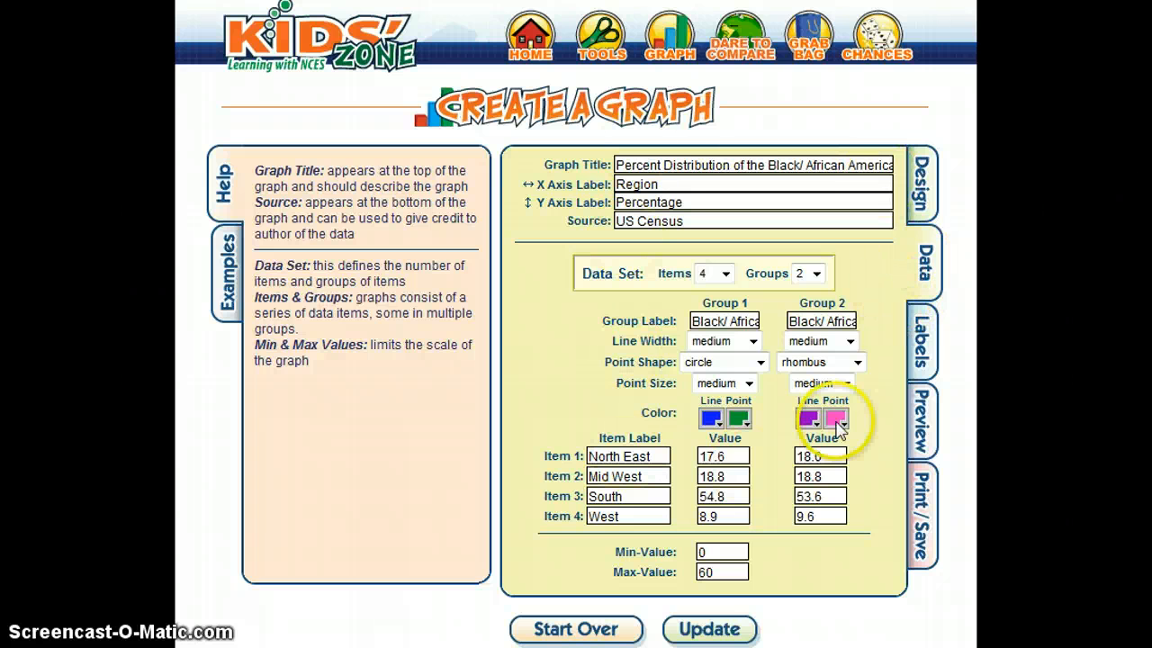
Step: Apply the last, squared block-style font to the line graph's text and preview the graph
{"action": "left_click", "coordinate": [930, 334]}
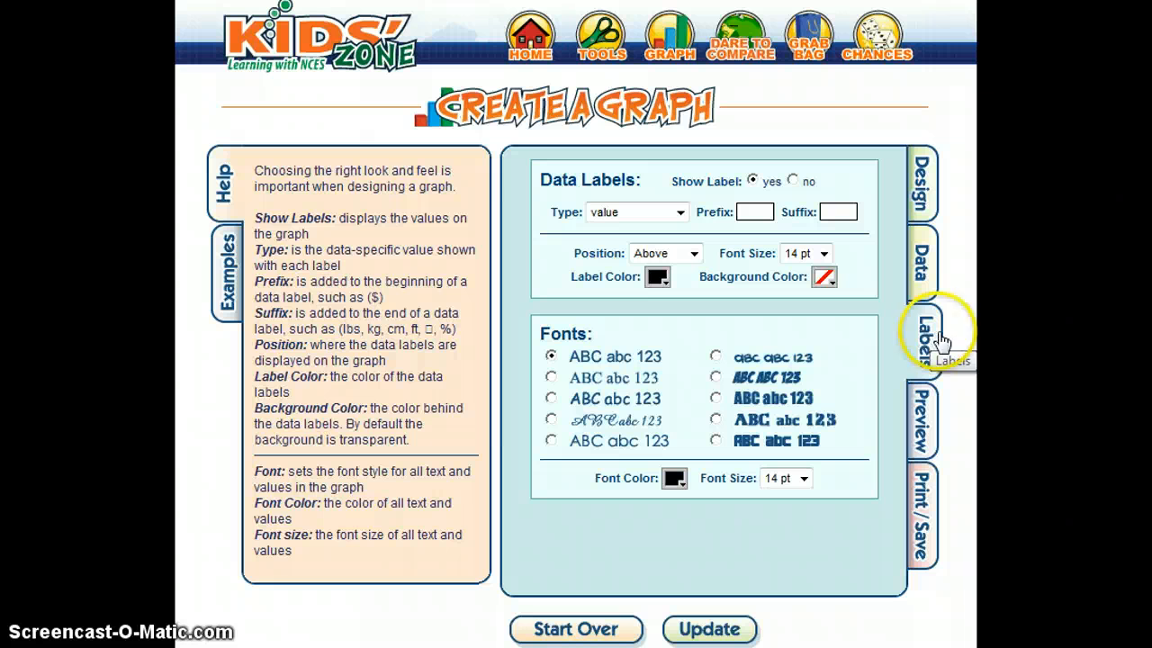
{"action": "left_click", "coordinate": [713, 440]}
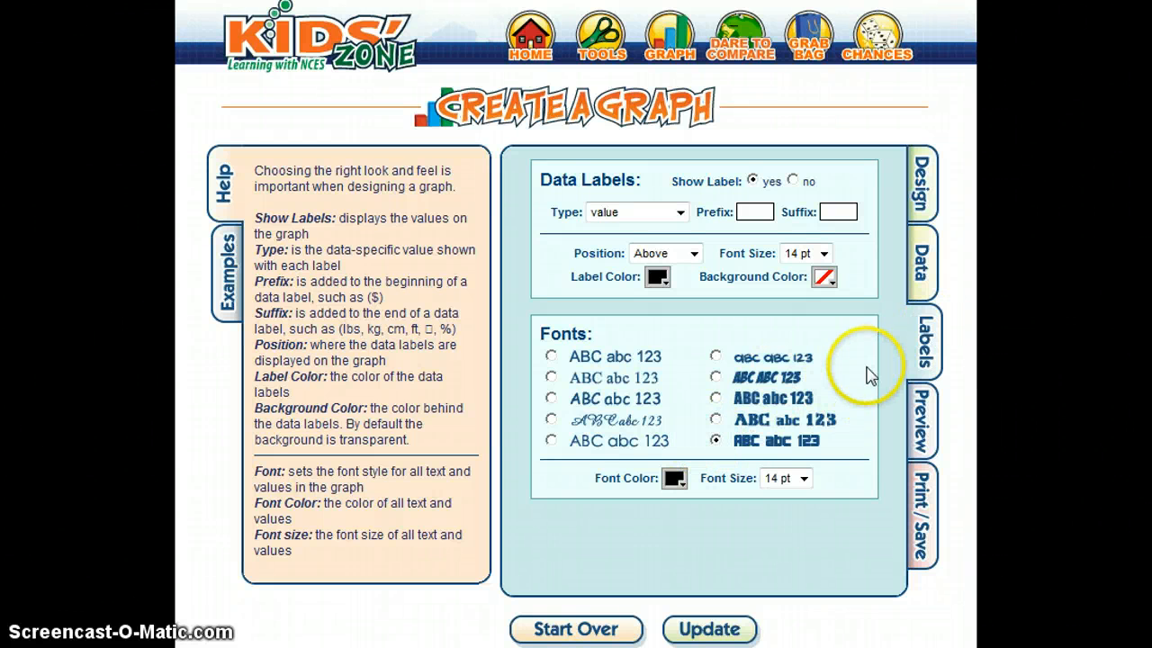
{"action": "left_click", "coordinate": [922, 427]}
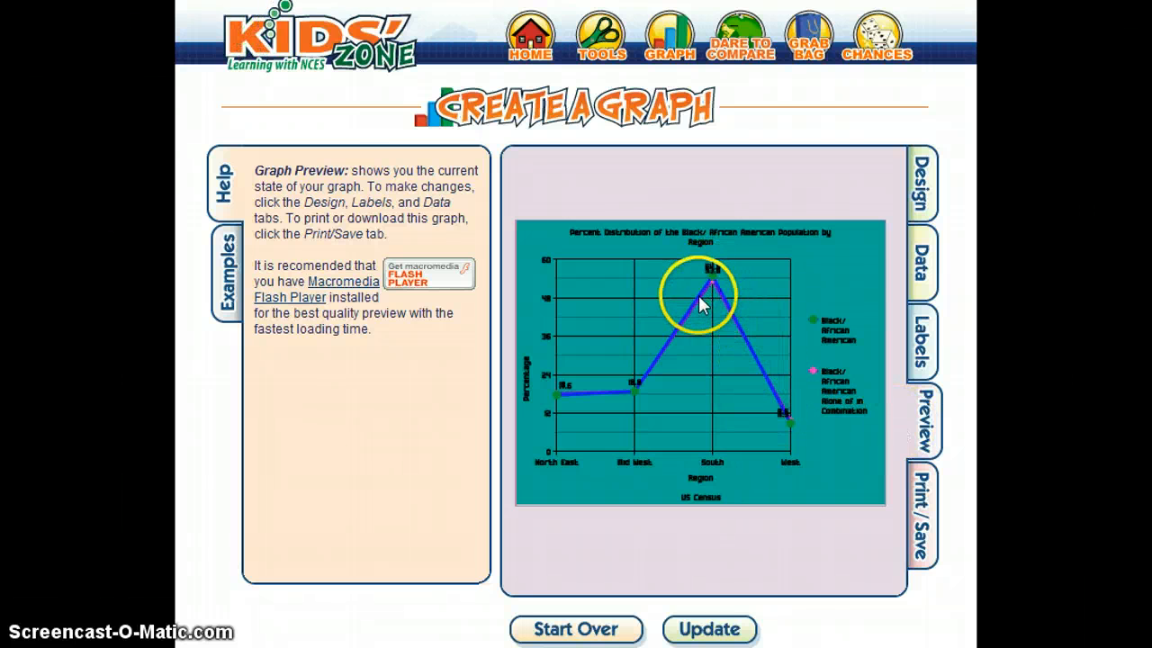
Step: Set Group 2's point size to large and preview the line graph
{"action": "left_click", "coordinate": [923, 267]}
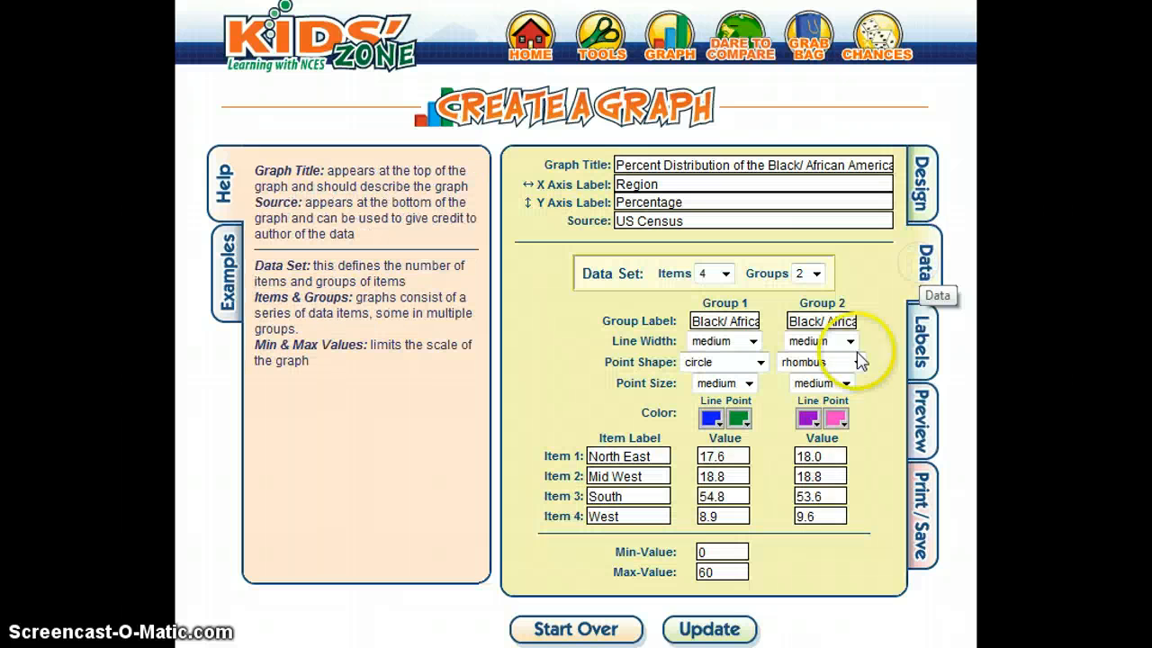
{"action": "left_click", "coordinate": [845, 384]}
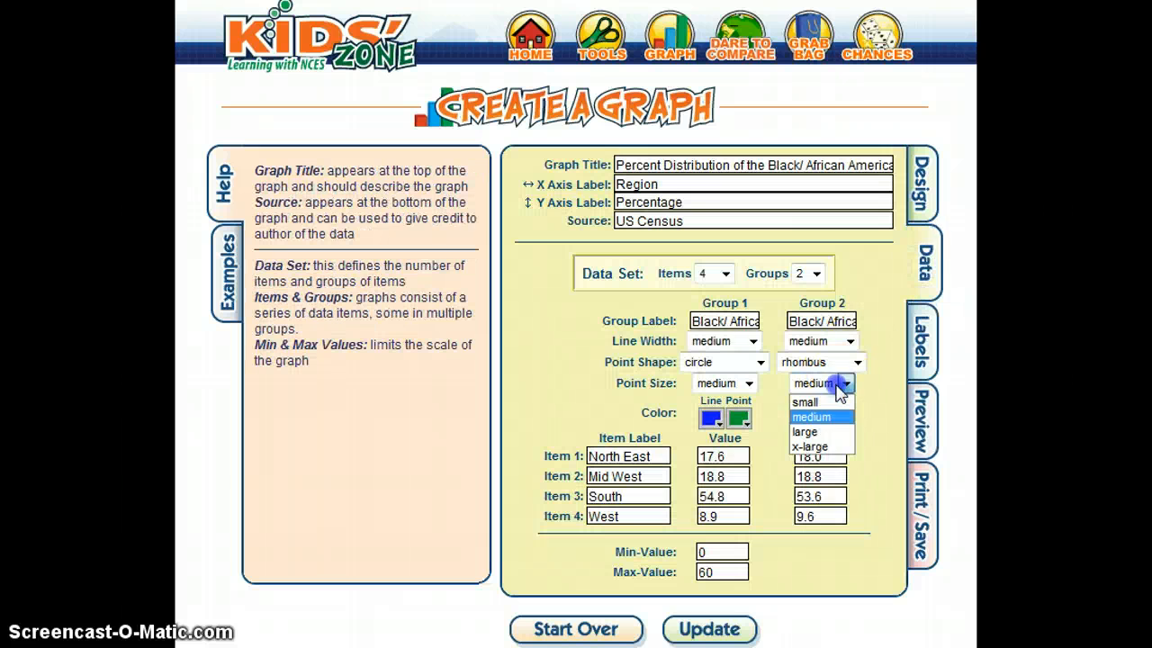
{"action": "left_click", "coordinate": [810, 431]}
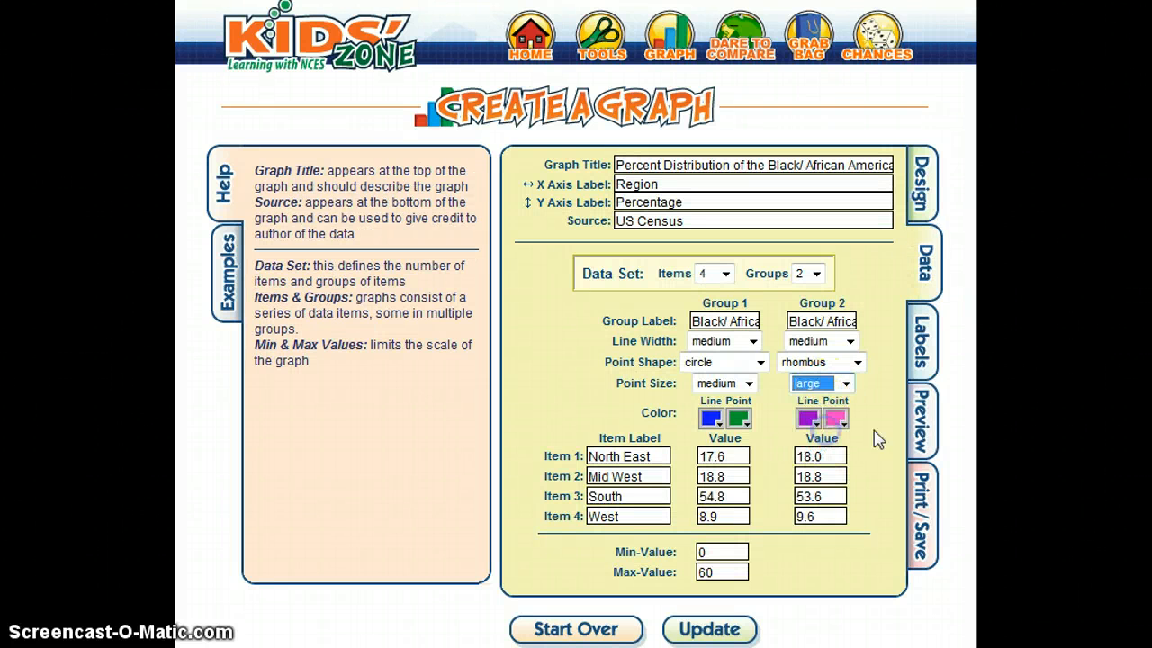
{"action": "left_click", "coordinate": [919, 421]}
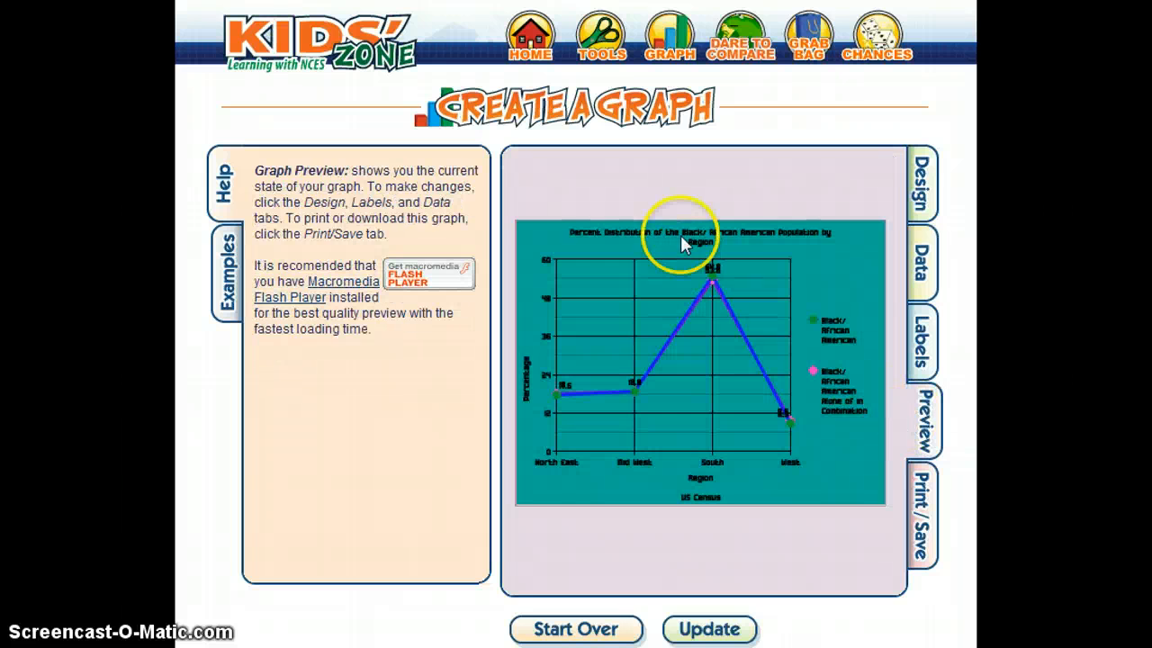
Step: Set Group 2's point size to x-large and preview the line graph
{"action": "left_click", "coordinate": [916, 261]}
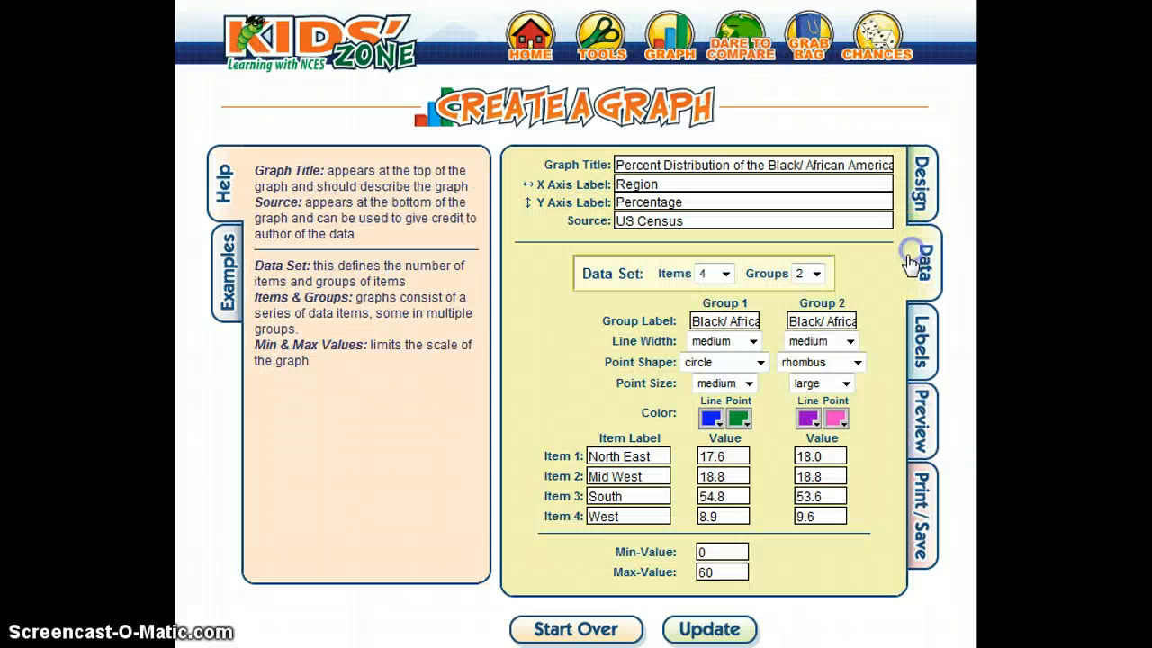
{"action": "left_click", "coordinate": [843, 385]}
{"action": "left_click", "coordinate": [809, 447]}
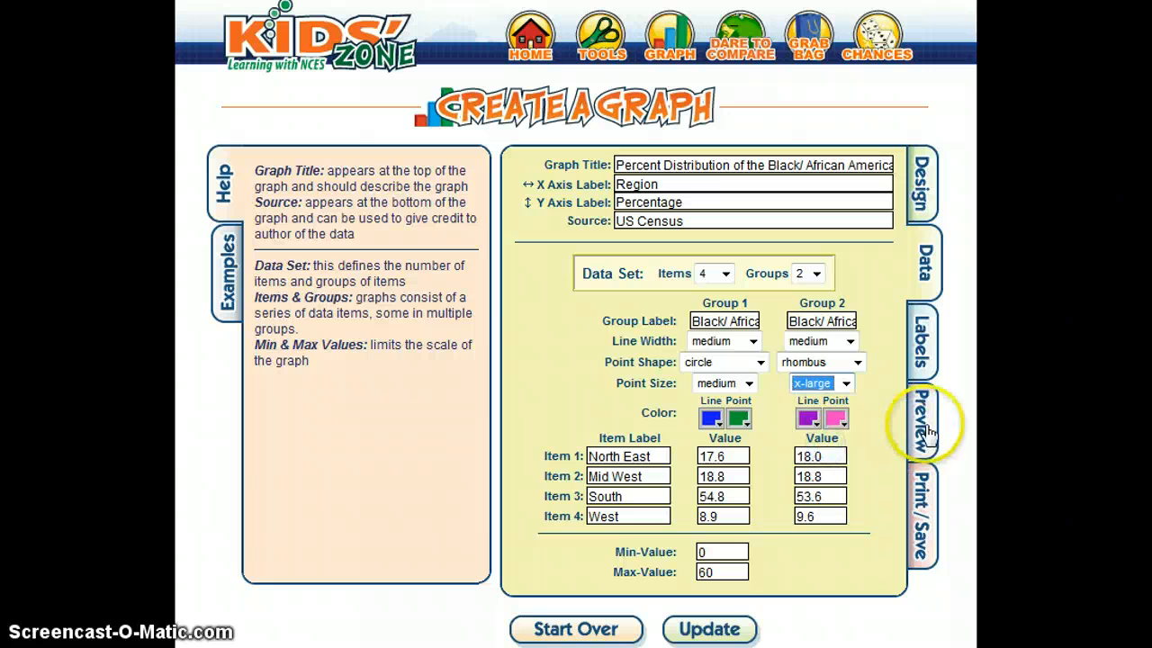
{"action": "left_click", "coordinate": [927, 433]}
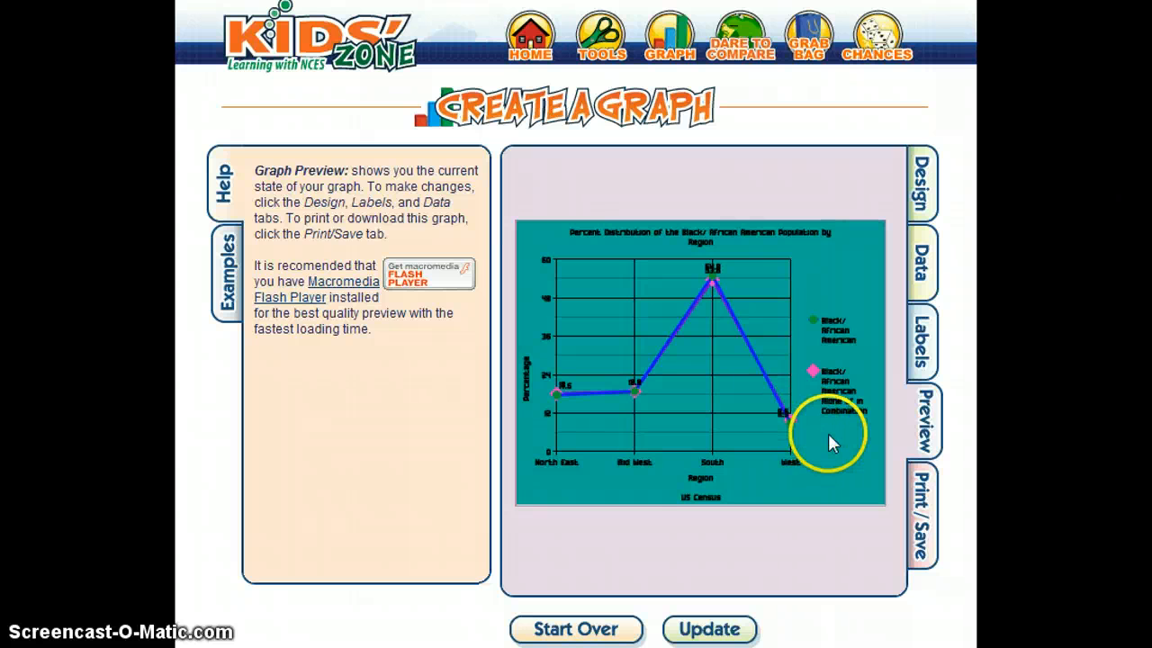
Step: Download the line graph as a JPG, open the image to view it, and close it again
{"action": "left_click", "coordinate": [920, 540]}
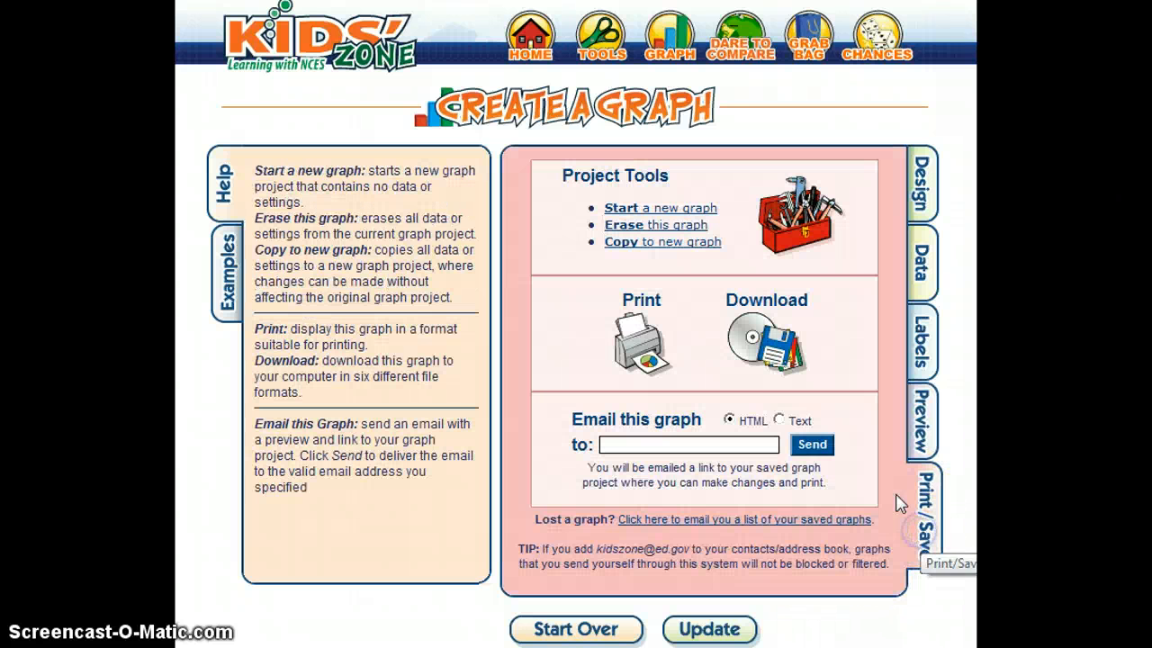
{"action": "left_click", "coordinate": [774, 348]}
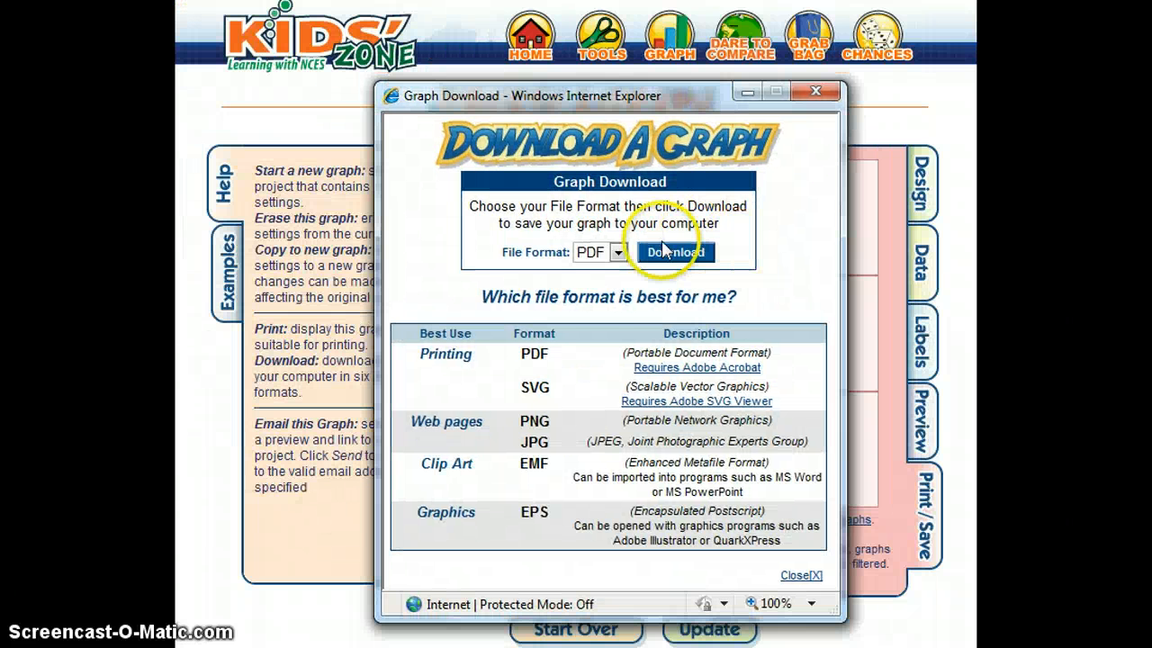
{"action": "left_click", "coordinate": [619, 254]}
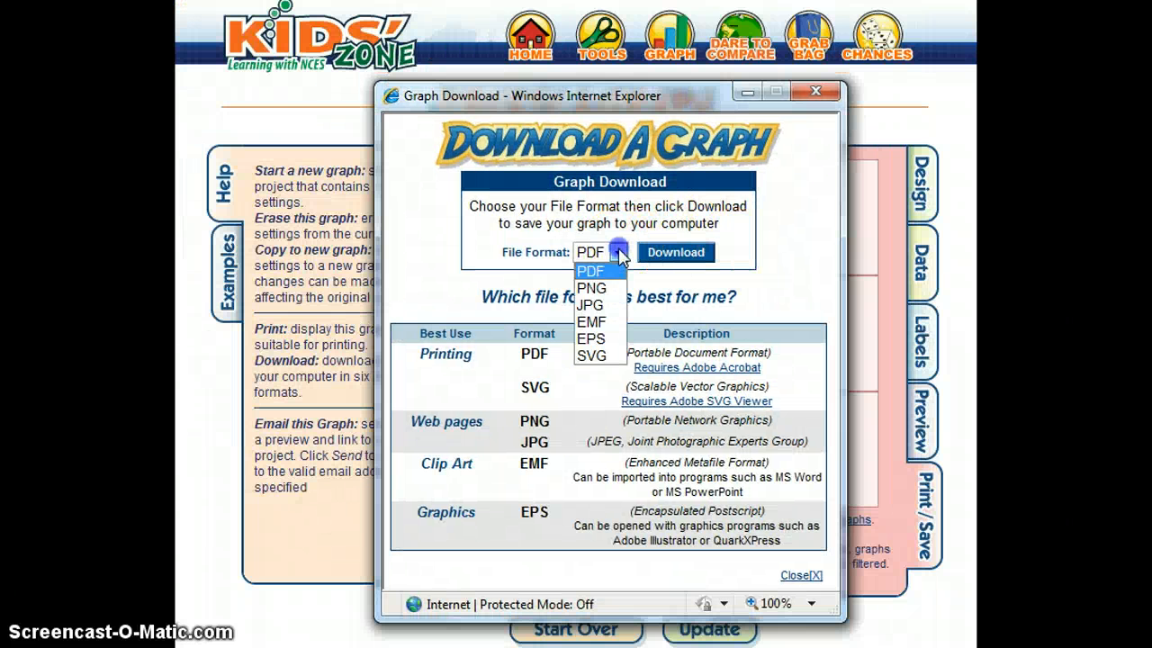
{"action": "left_click", "coordinate": [590, 305]}
{"action": "left_click", "coordinate": [673, 252]}
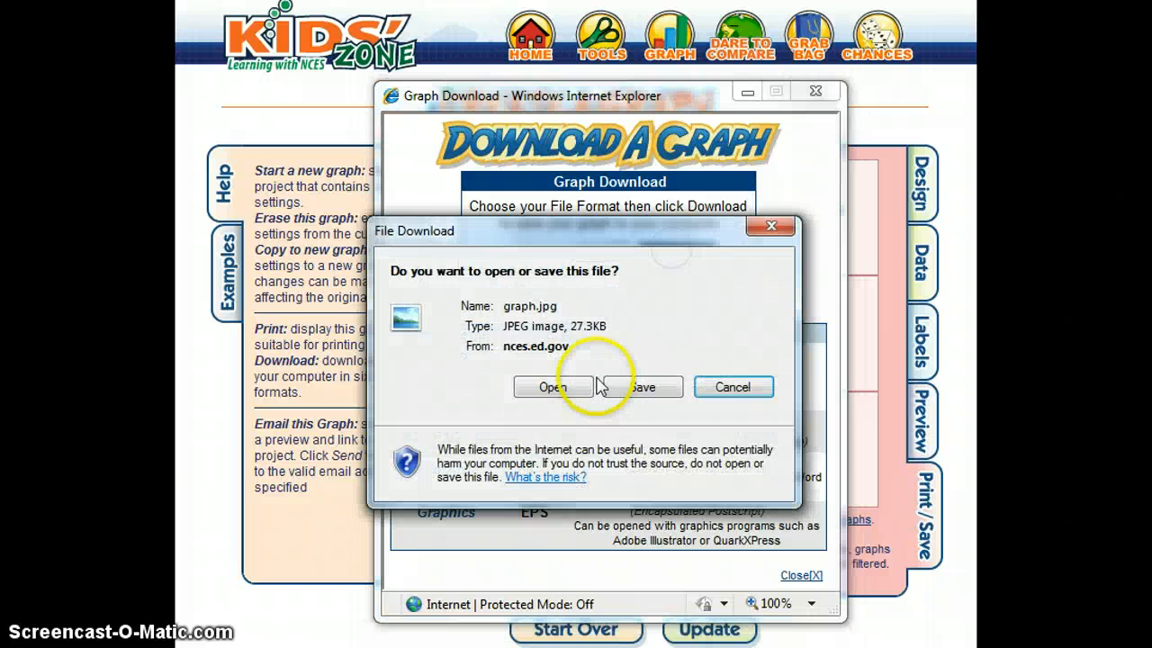
{"action": "left_click", "coordinate": [573, 388]}
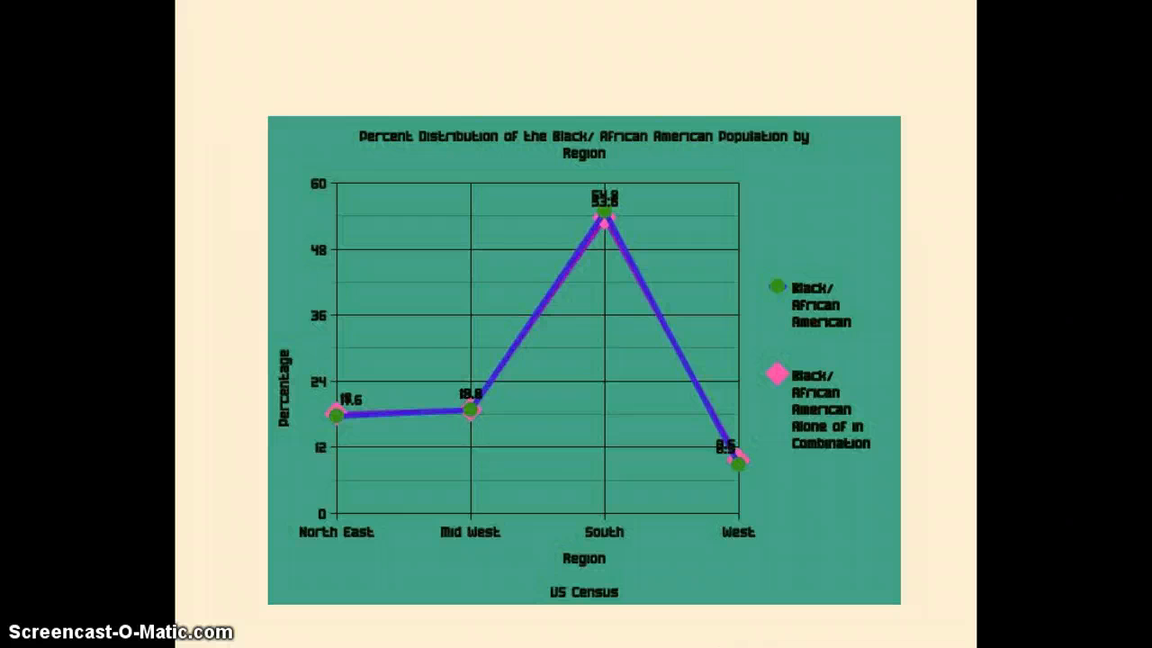
{"action": "left_click", "coordinate": [945, 3]}
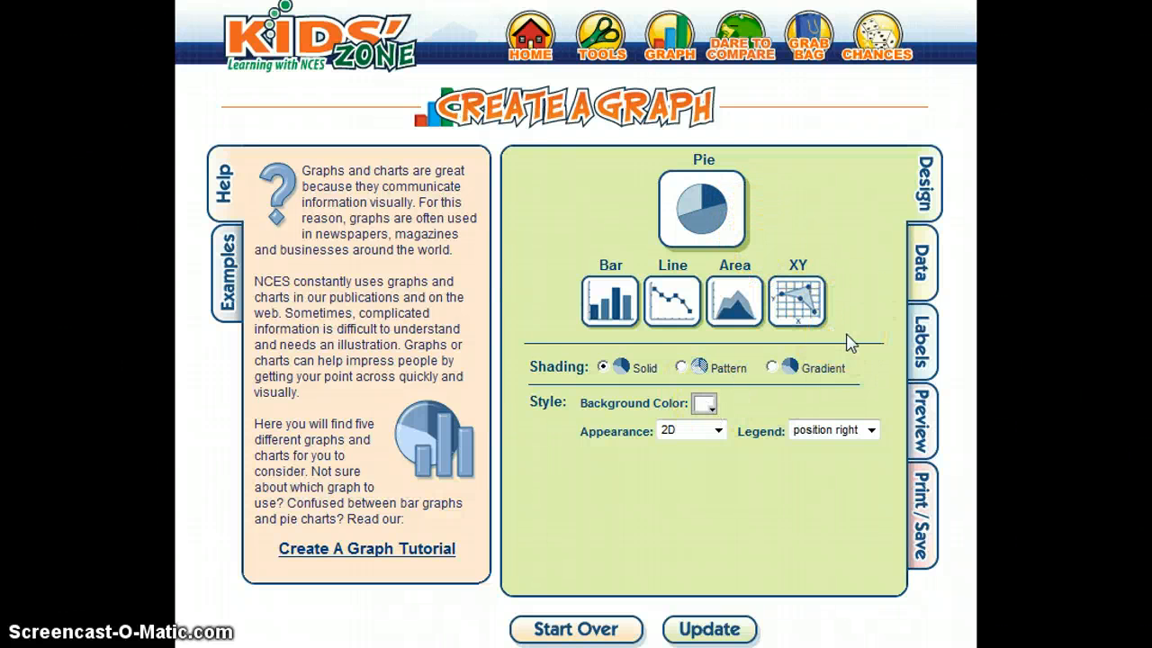
Step: Delete the trailing space at the end of the pie graph's title in its data settings
{"action": "left_click", "coordinate": [922, 262]}
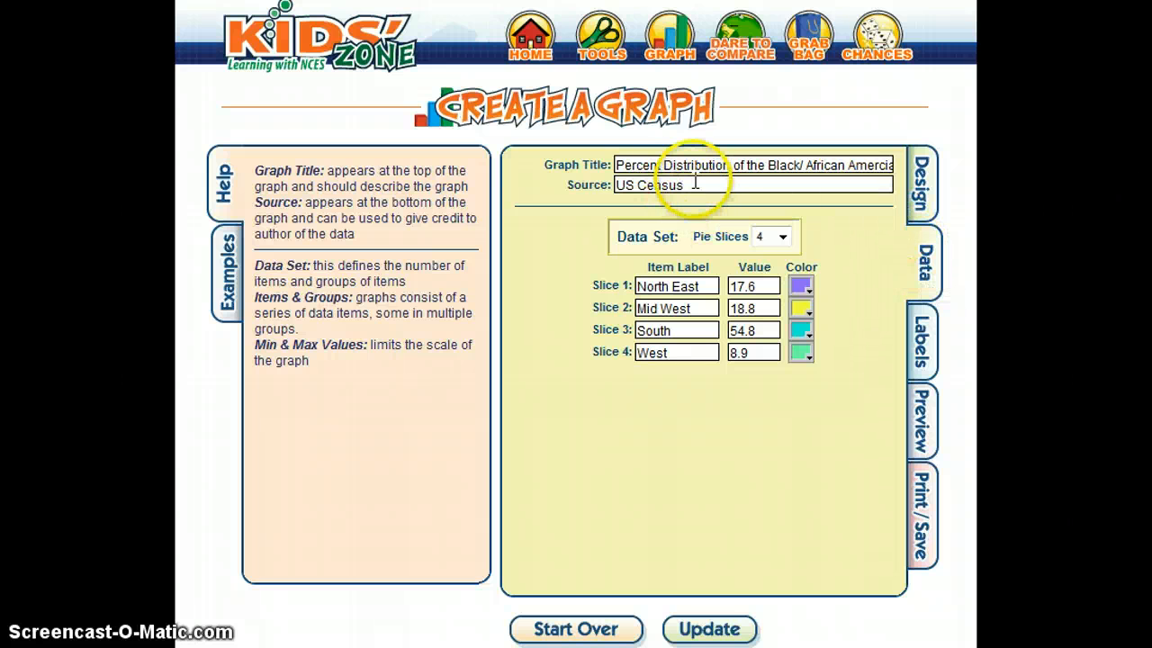
{"action": "left_click", "coordinate": [848, 163]}
{"action": "key", "text": "Right"}
{"action": "key", "text": "Right"}
{"action": "key", "text": "Right"}
{"action": "key", "text": "Right"}
{"action": "key", "text": "Right"}
{"action": "key", "text": "Right"}
{"action": "key", "text": "Right"}
{"action": "key", "text": "Right"}
{"action": "key", "text": "Right"}
{"action": "key", "text": "Right"}
{"action": "key", "text": "Right"}
{"action": "key", "text": "Right"}
{"action": "key", "text": "Right"}
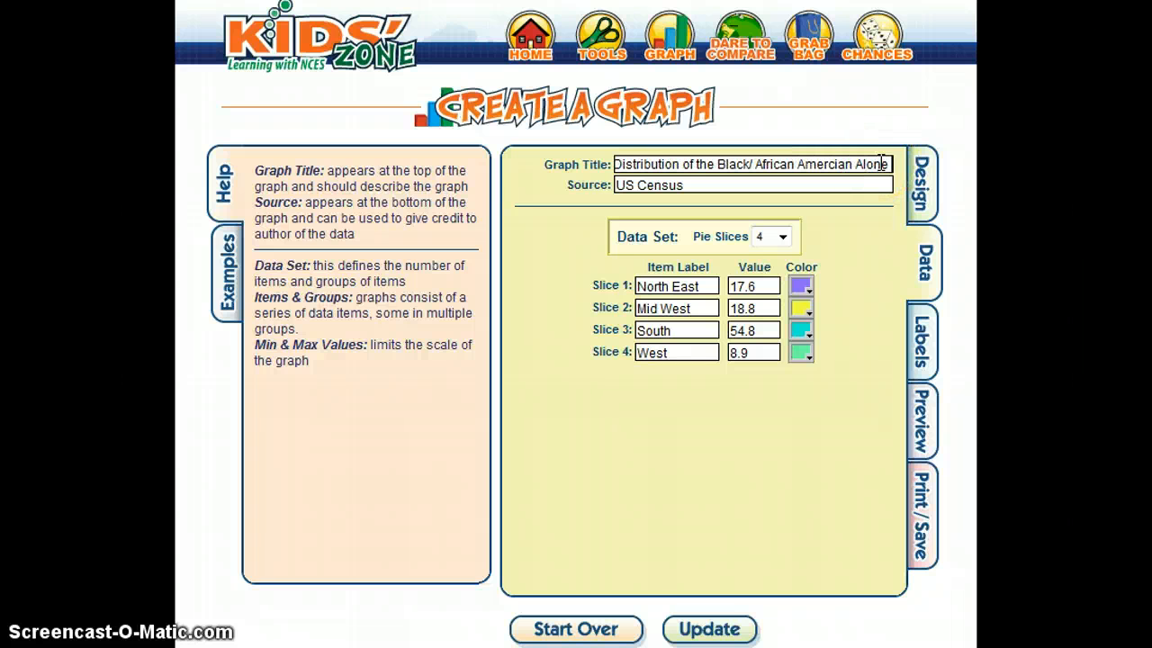
{"action": "key", "text": "BackSpace"}
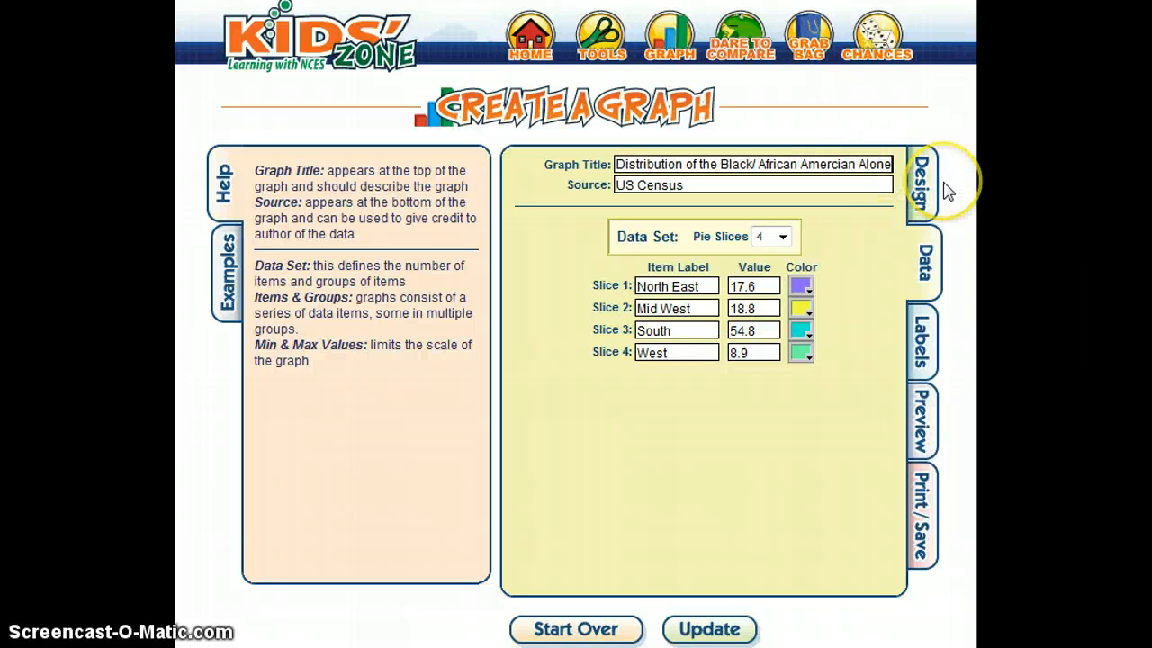
Step: Review the pie graph's data label and font settings, and preview the graph
{"action": "left_click", "coordinate": [924, 346]}
{"action": "left_click", "coordinate": [617, 399]}
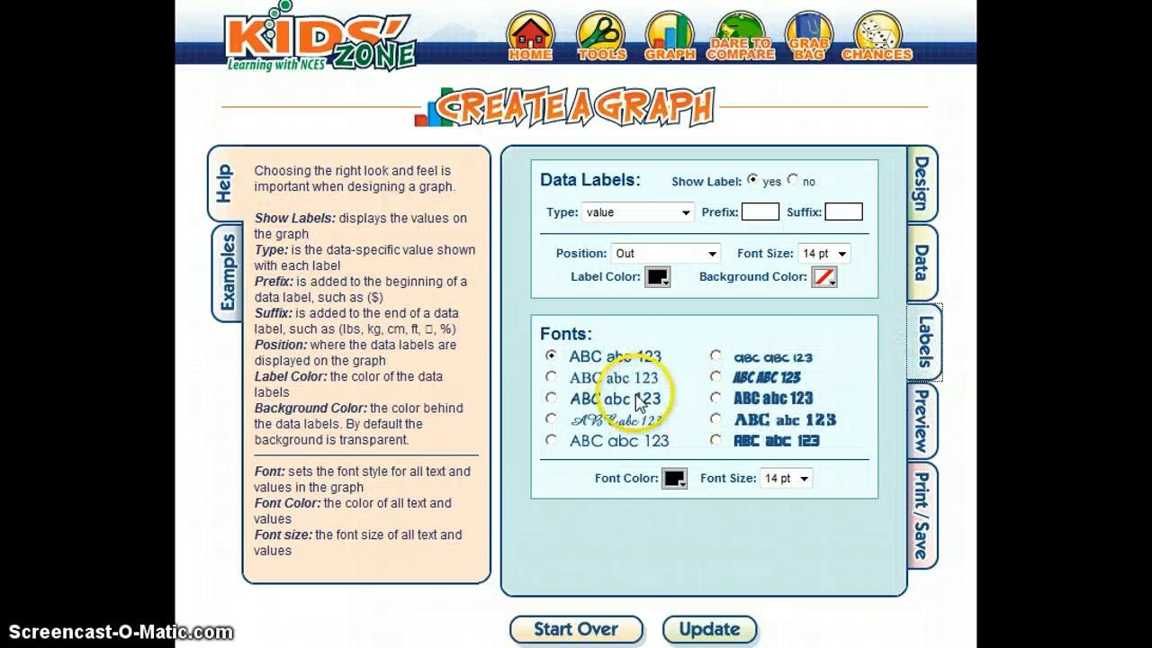
{"action": "left_click", "coordinate": [922, 441]}
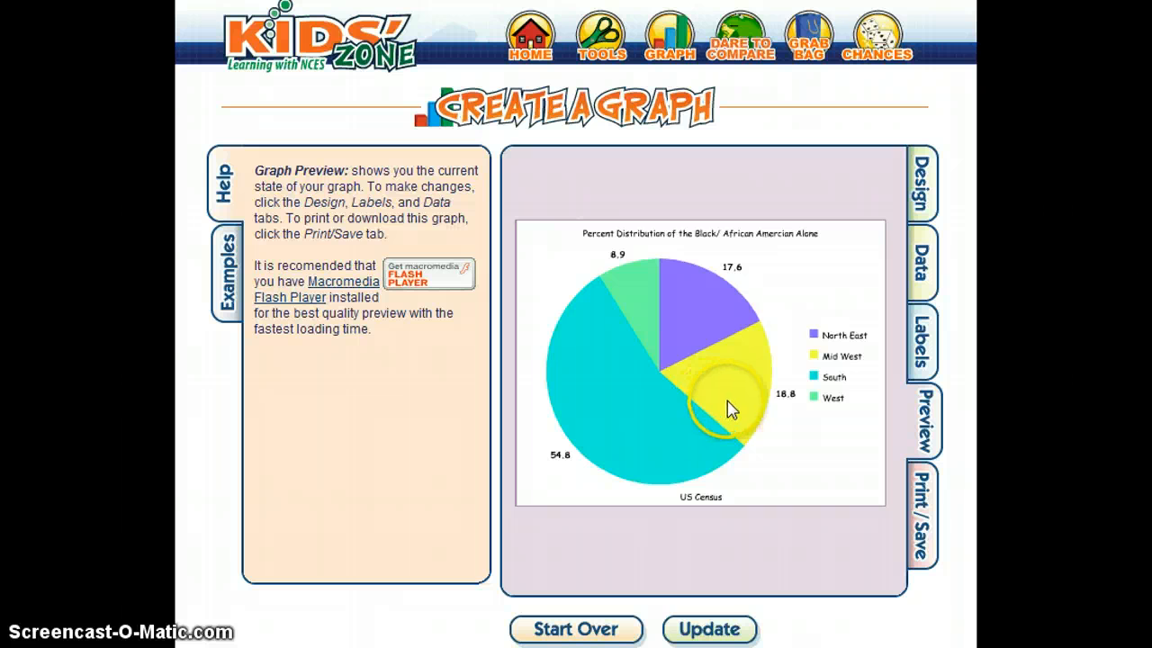
Step: Download the pie graph as a JPG, open the image to view it, and close the download window
{"action": "left_click", "coordinate": [938, 506]}
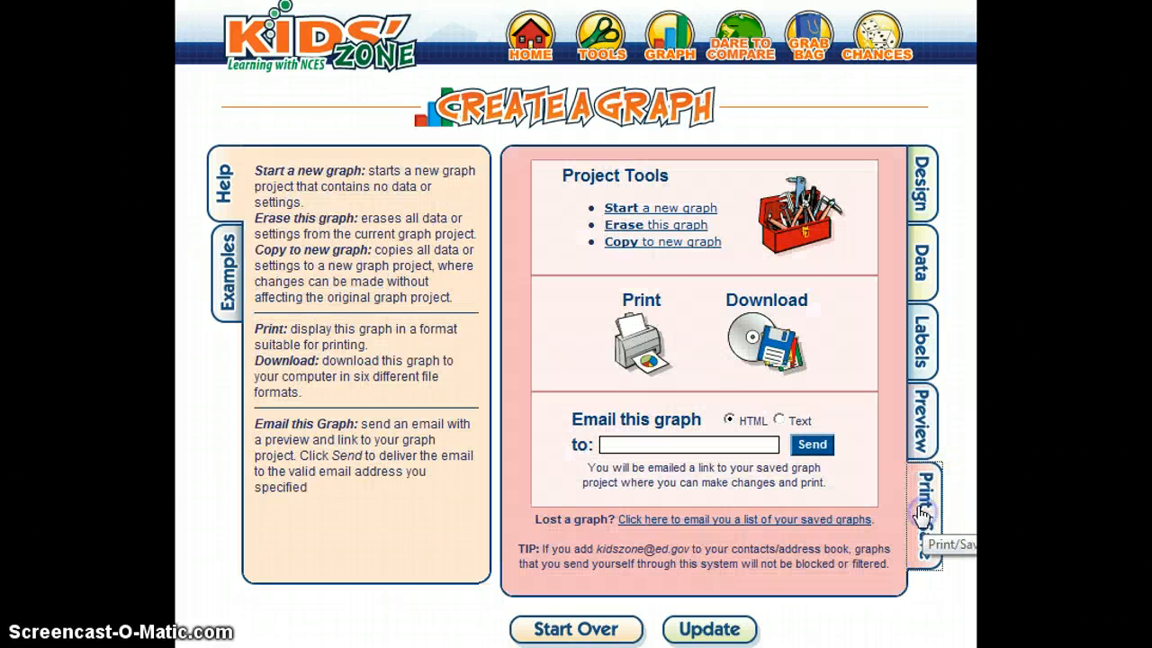
{"action": "left_click", "coordinate": [763, 351]}
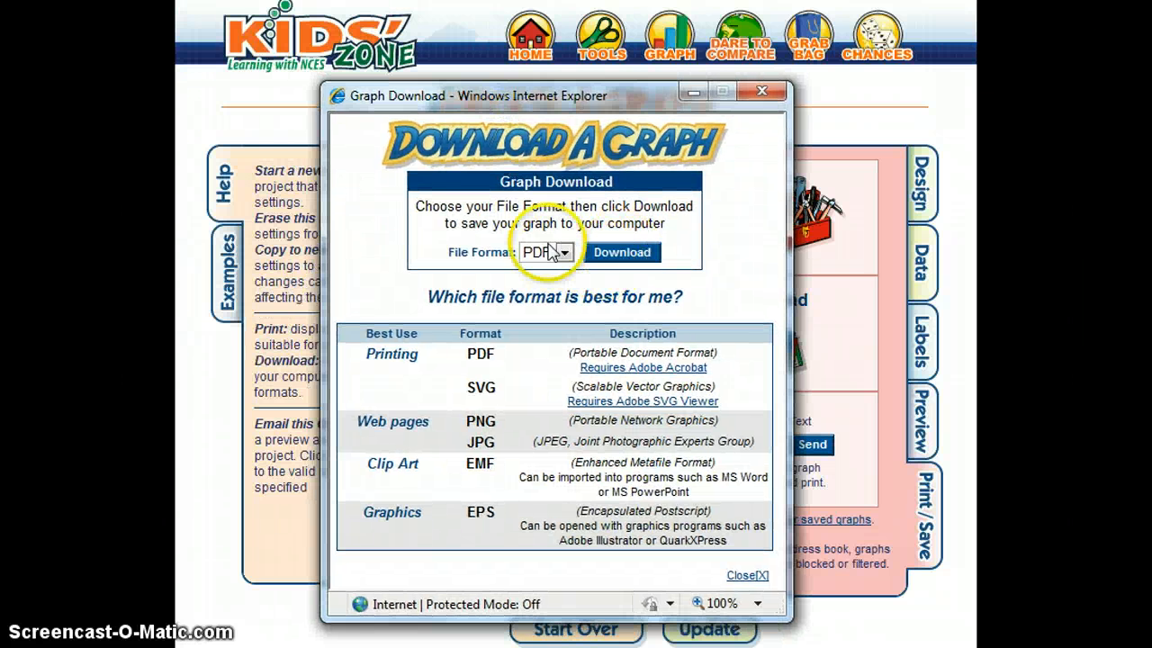
{"action": "left_click", "coordinate": [559, 253]}
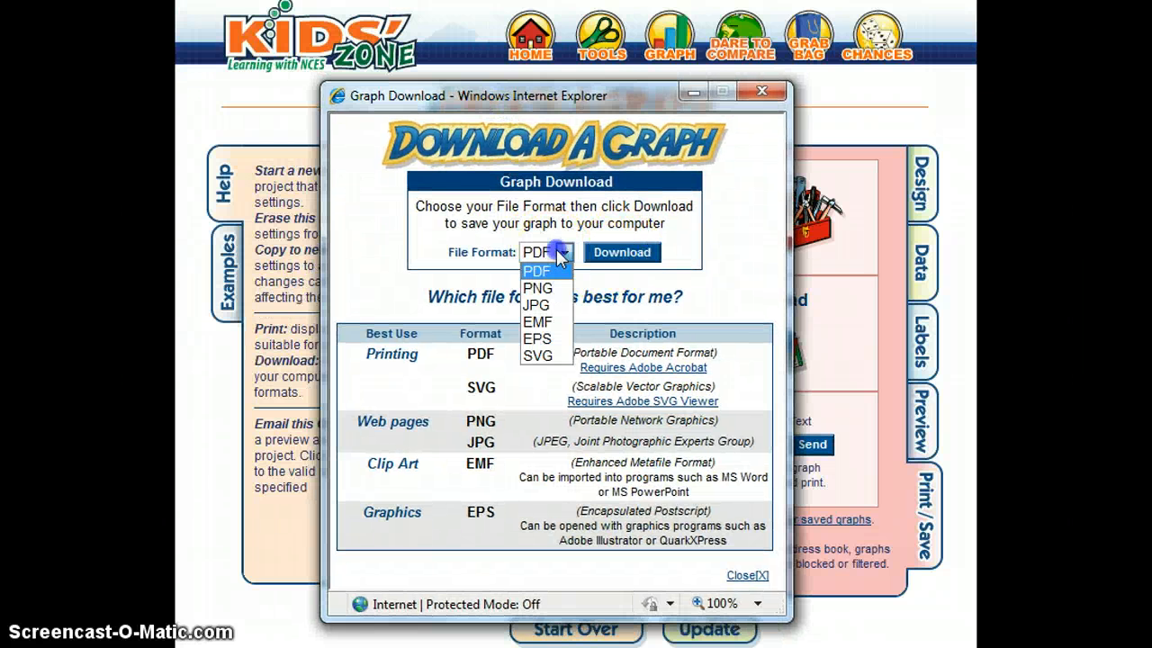
{"action": "left_click", "coordinate": [536, 305]}
{"action": "left_click", "coordinate": [622, 252]}
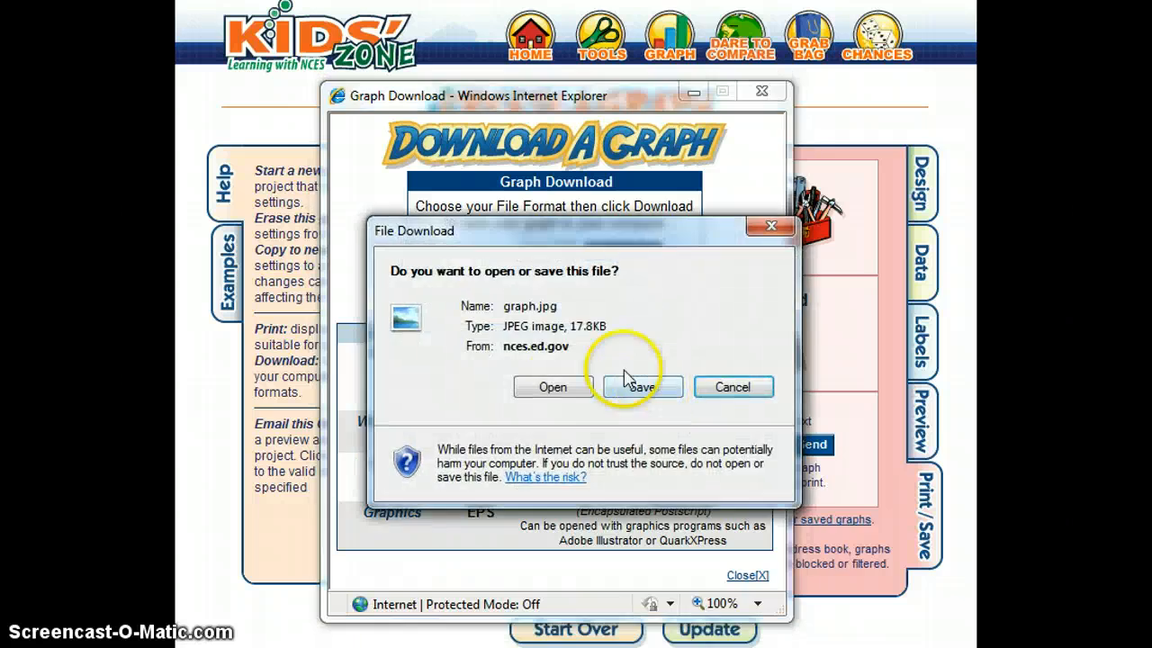
{"action": "left_click", "coordinate": [555, 389]}
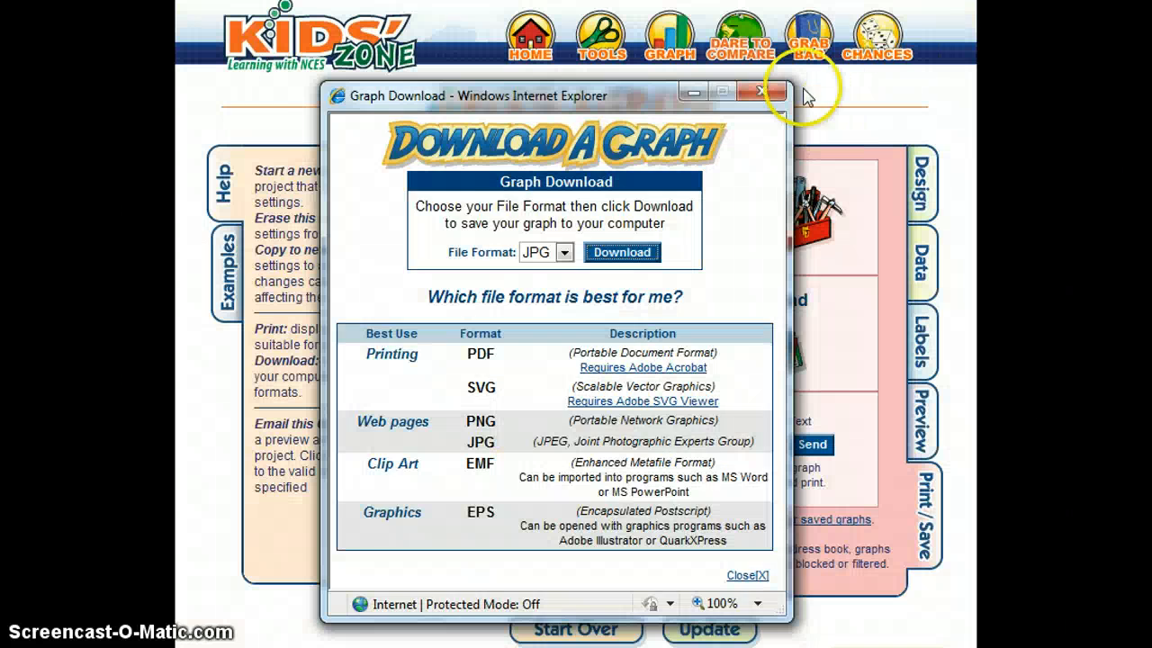
{"action": "left_click", "coordinate": [804, 90]}
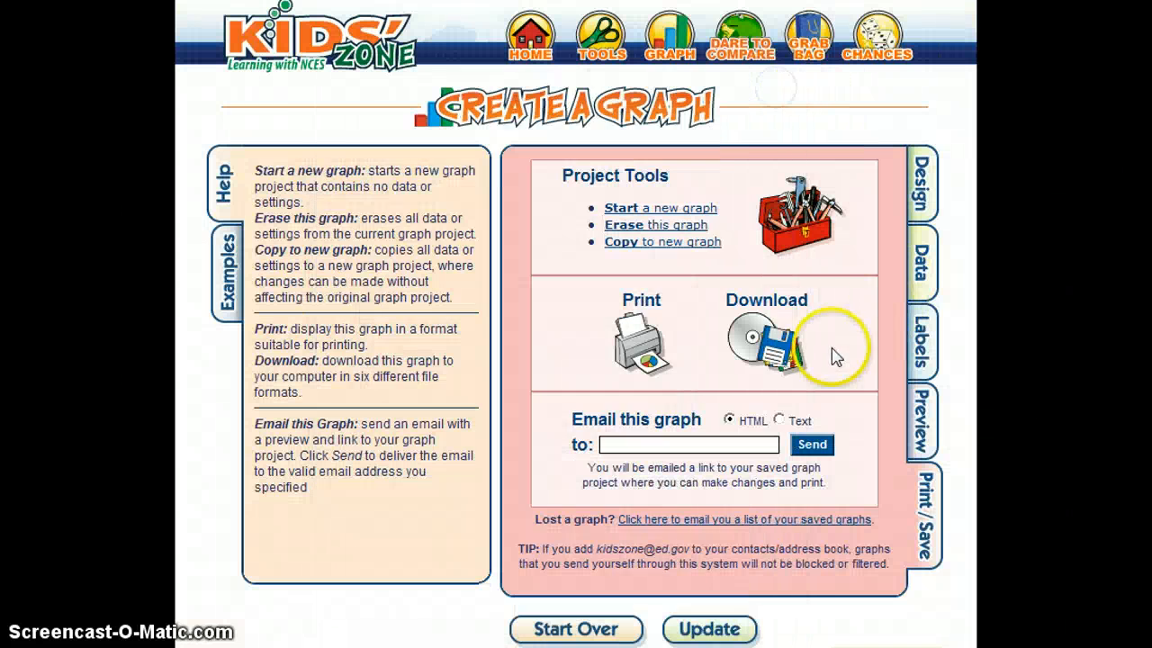
Step: Replace "Alone" at the end of the pie graph's title with "in Combination"
{"action": "left_click", "coordinate": [921, 254]}
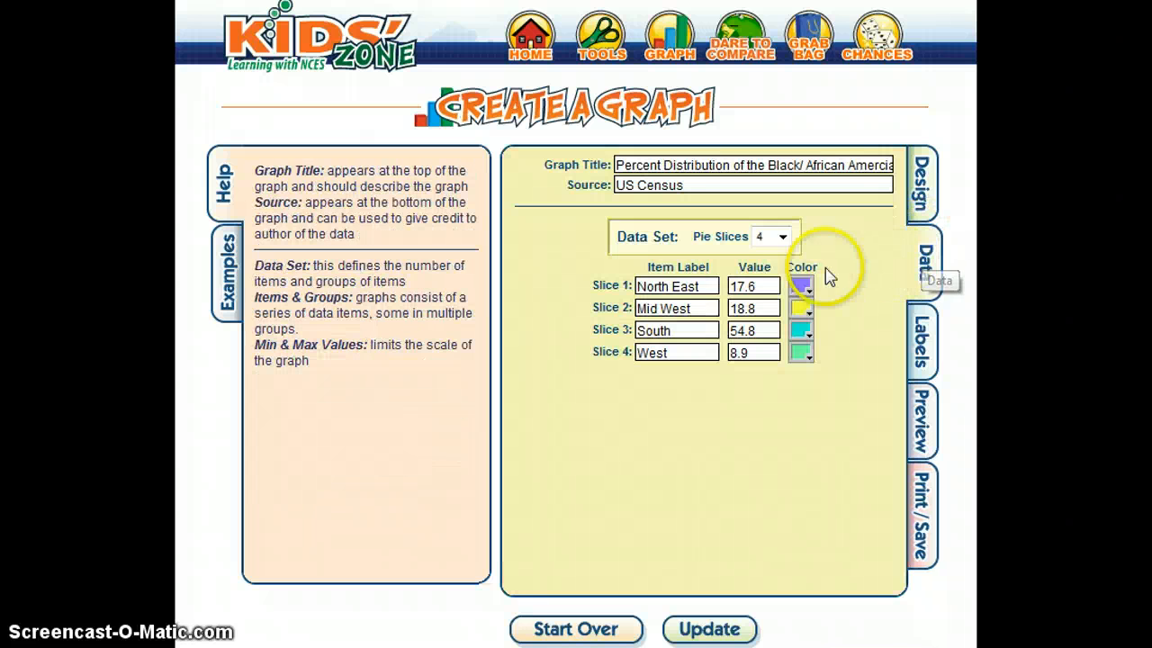
{"action": "left_click", "coordinate": [875, 164]}
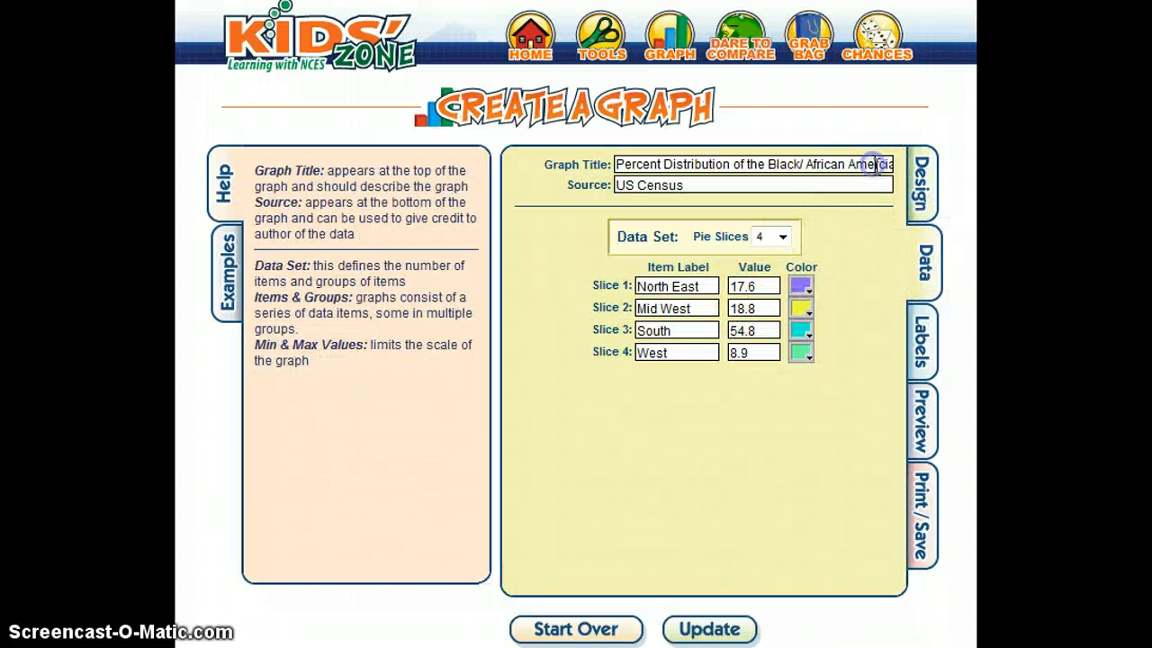
{"action": "key", "text": "End"}
{"action": "key", "text": "BackSpace"}
{"action": "key", "text": "BackSpace"}
{"action": "key", "text": "BackSpace"}
{"action": "key", "text": "BackSpace"}
{"action": "key", "text": "BackSpace"}
{"action": "key", "text": "BackSpace"}
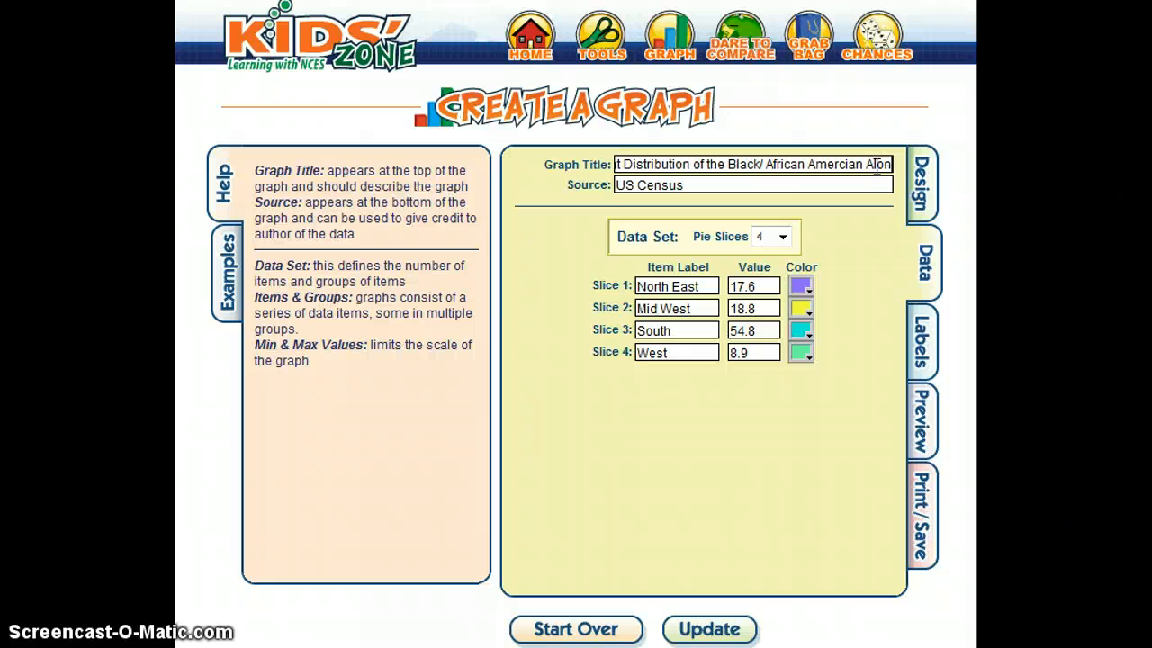
{"action": "type", "text": "in"}
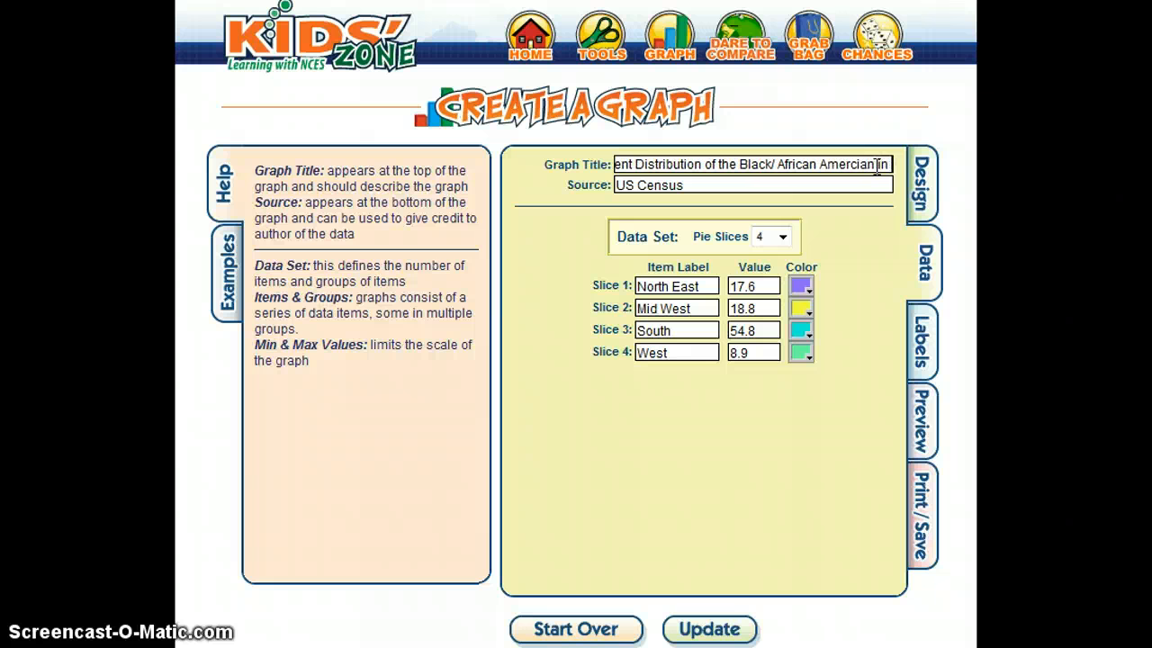
{"action": "type", "text": " Combination"}
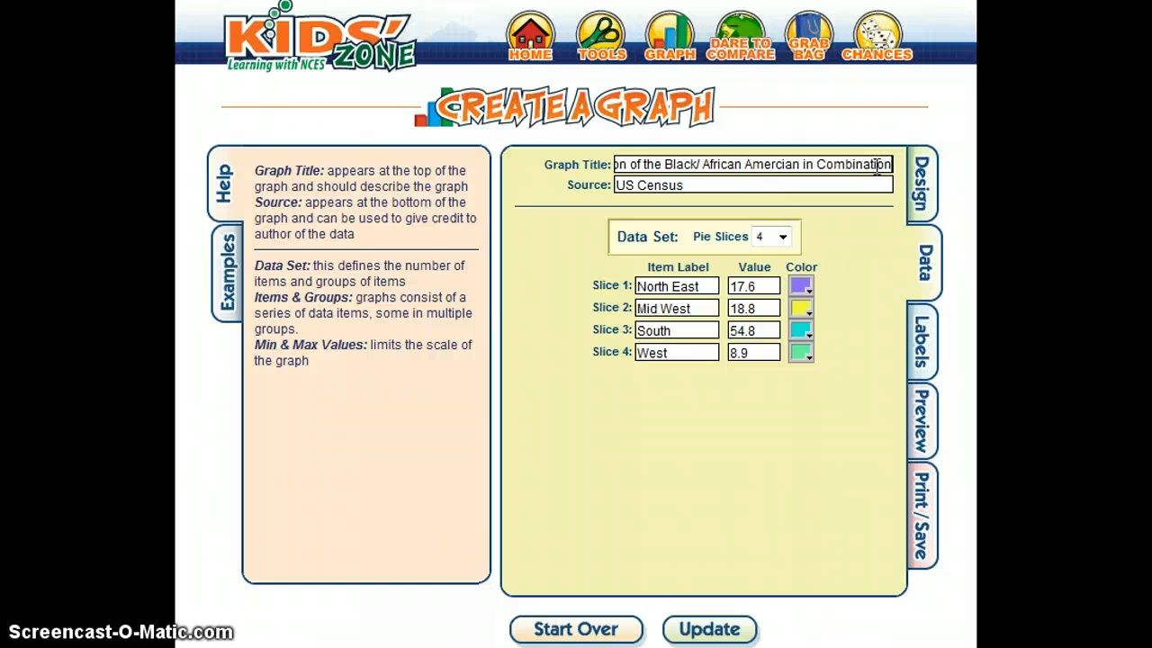
{"action": "left_click", "coordinate": [877, 168]}
Step: Set the pie slice values to 18.0 for North East, 53.6 for South and 9.6 for West, and preview the graph
{"action": "double_click", "coordinate": [753, 287]}
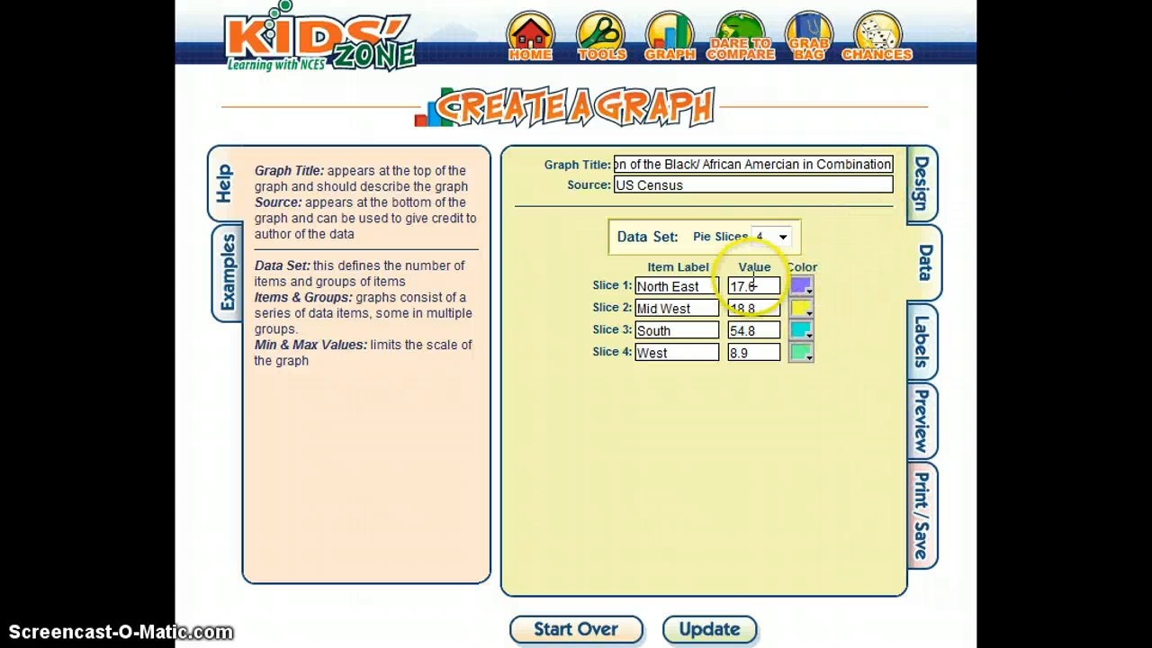
{"action": "type", "text": "18.0"}
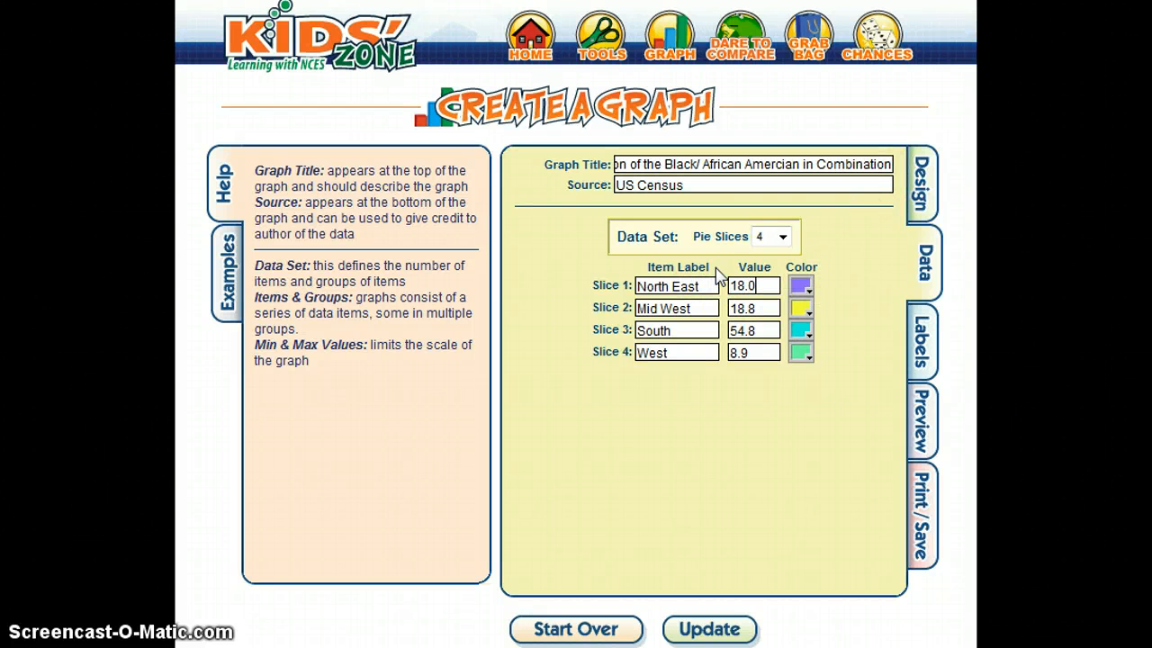
{"action": "left_click", "coordinate": [716, 266]}
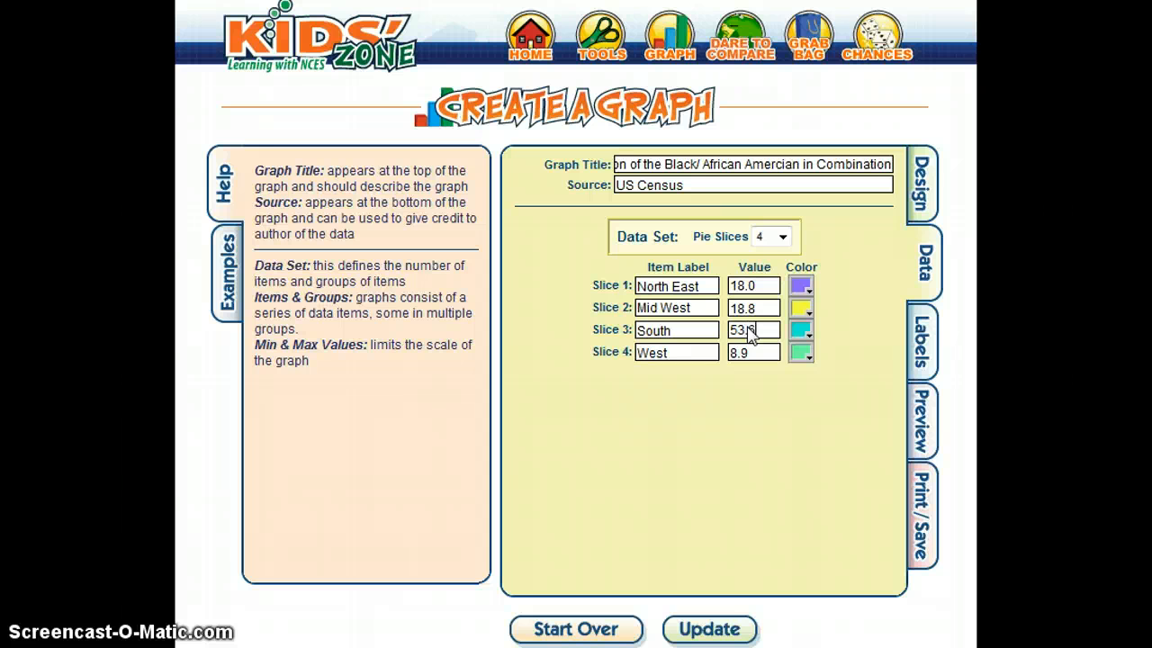
{"action": "key", "text": "Tab"}
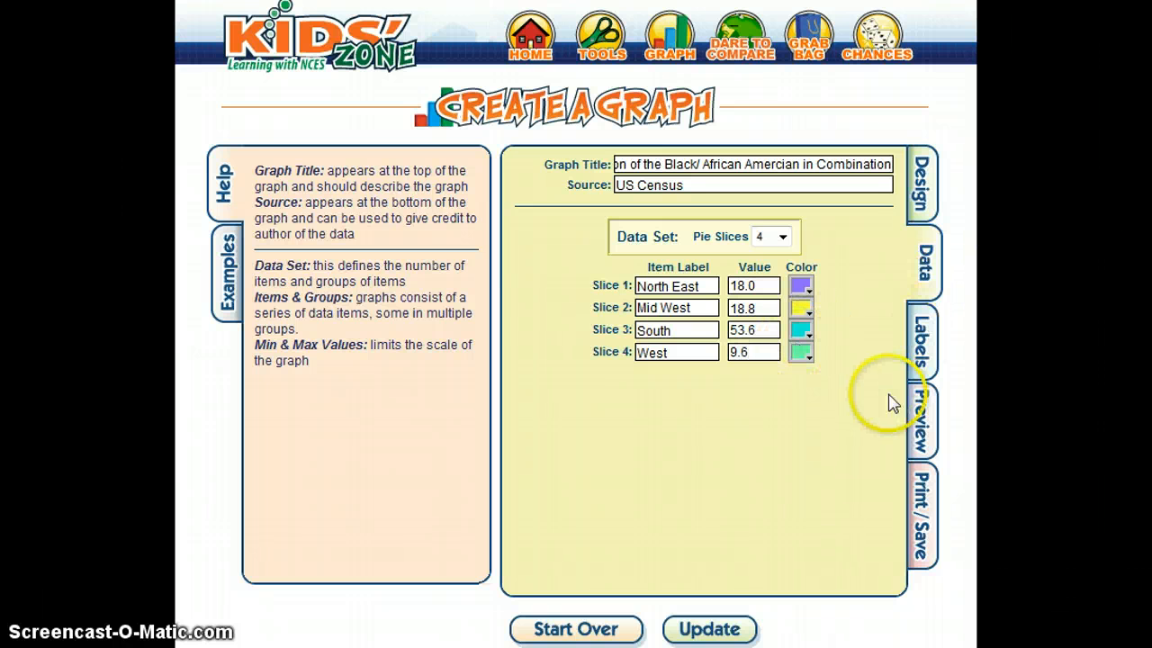
{"action": "left_click", "coordinate": [924, 412]}
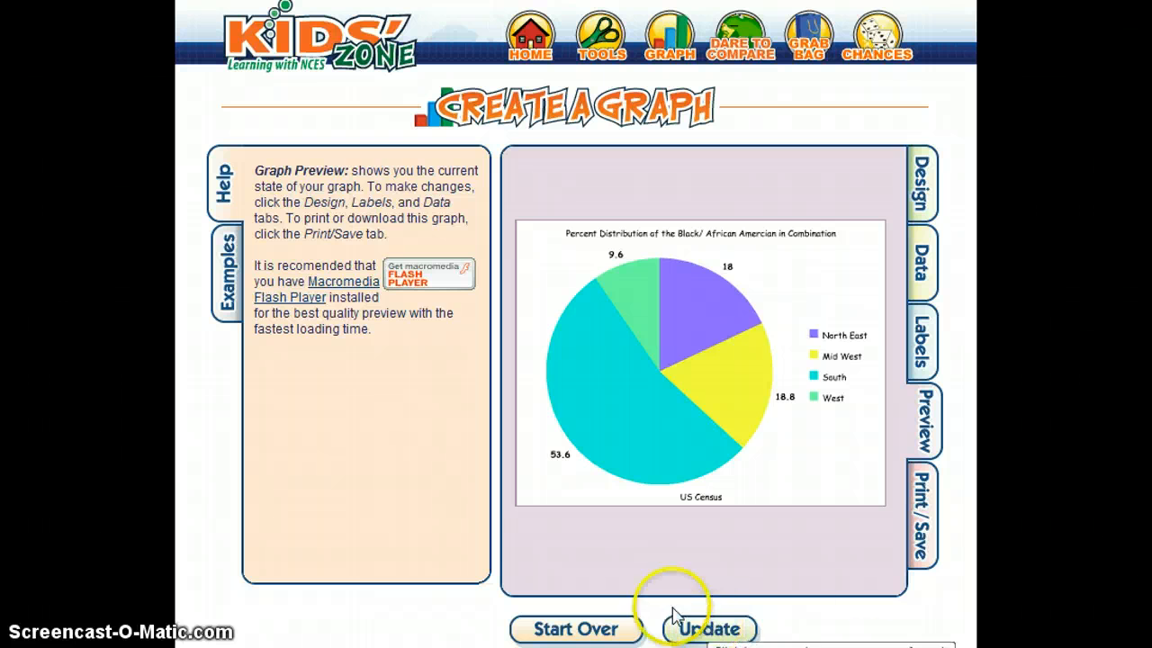
Step: Download the "in Combination" pie graph as a JPG and close the download window
{"action": "left_click", "coordinate": [922, 531]}
{"action": "left_click", "coordinate": [772, 358]}
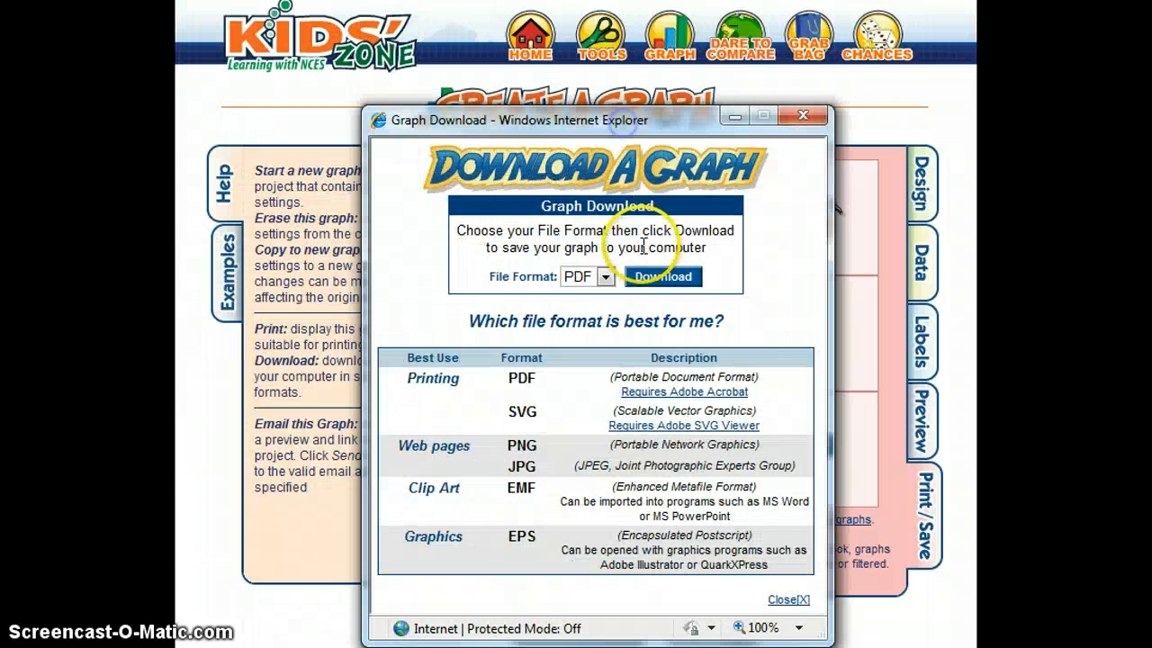
{"action": "left_click", "coordinate": [605, 276]}
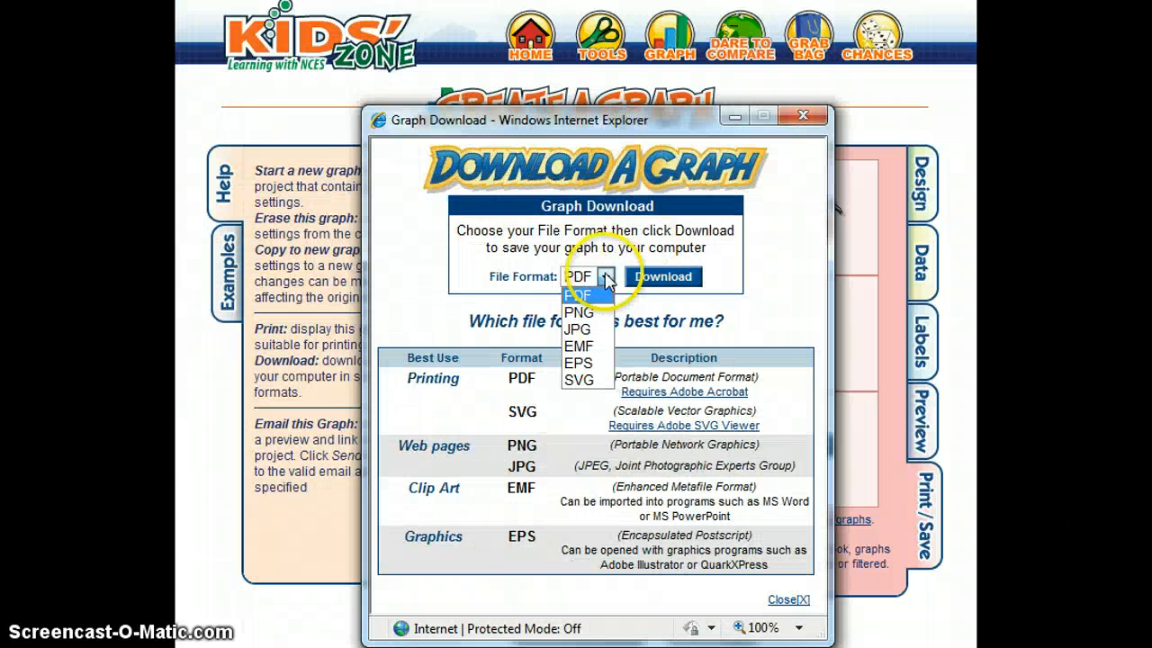
{"action": "left_click", "coordinate": [602, 333]}
{"action": "left_click", "coordinate": [664, 276]}
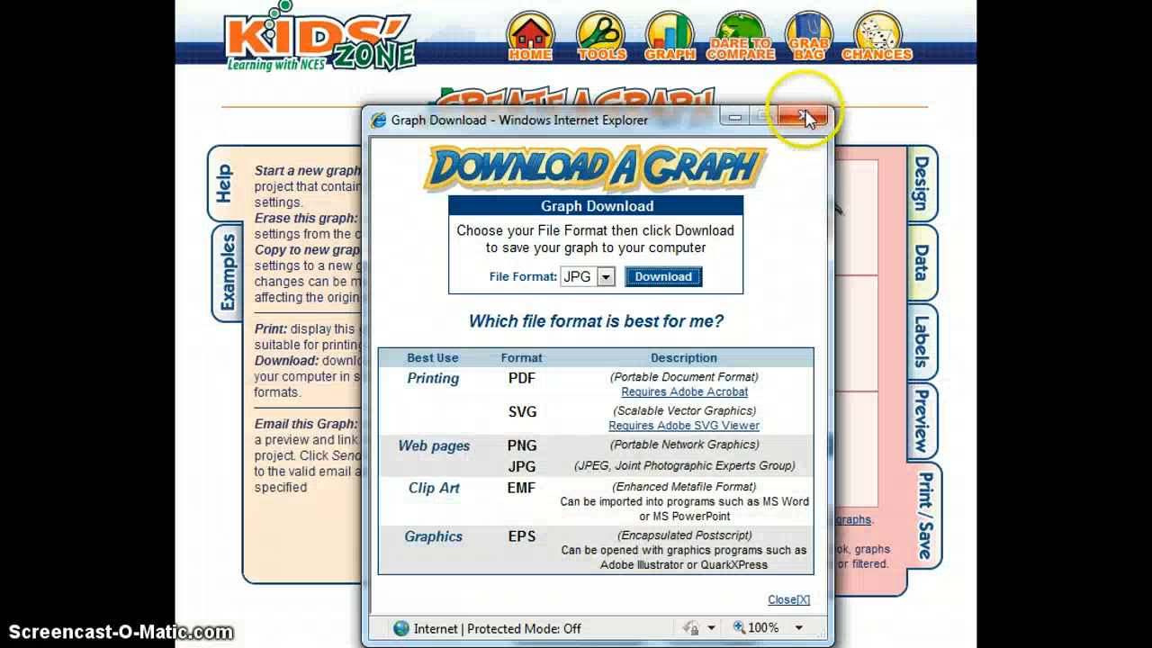
{"action": "left_click", "coordinate": [806, 113]}
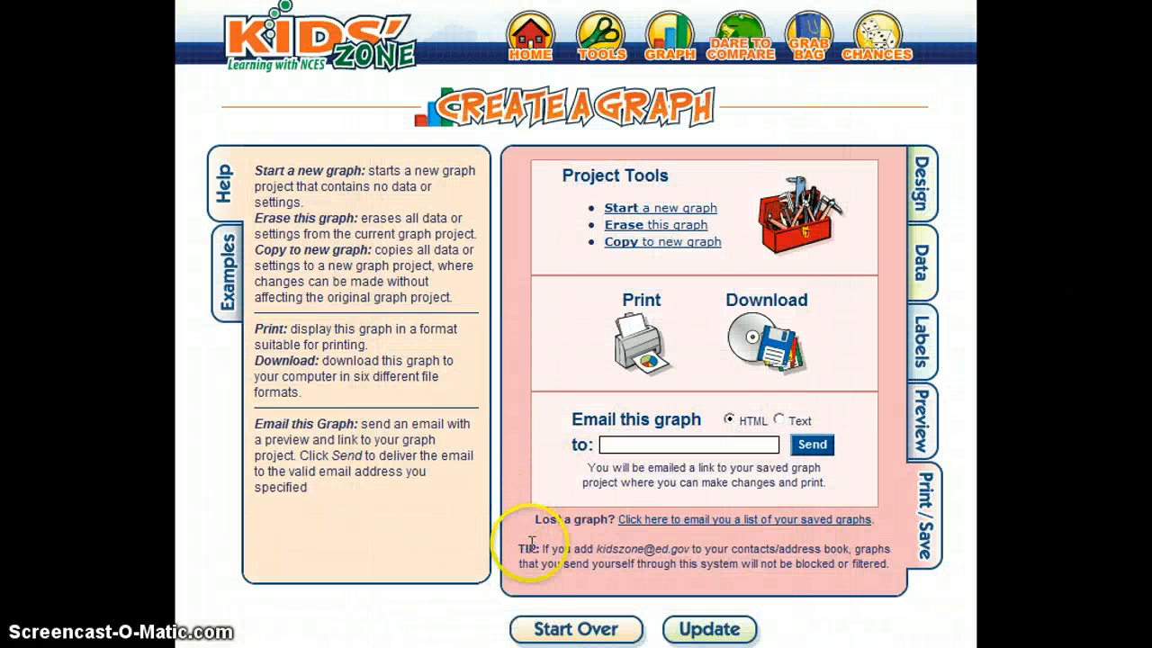